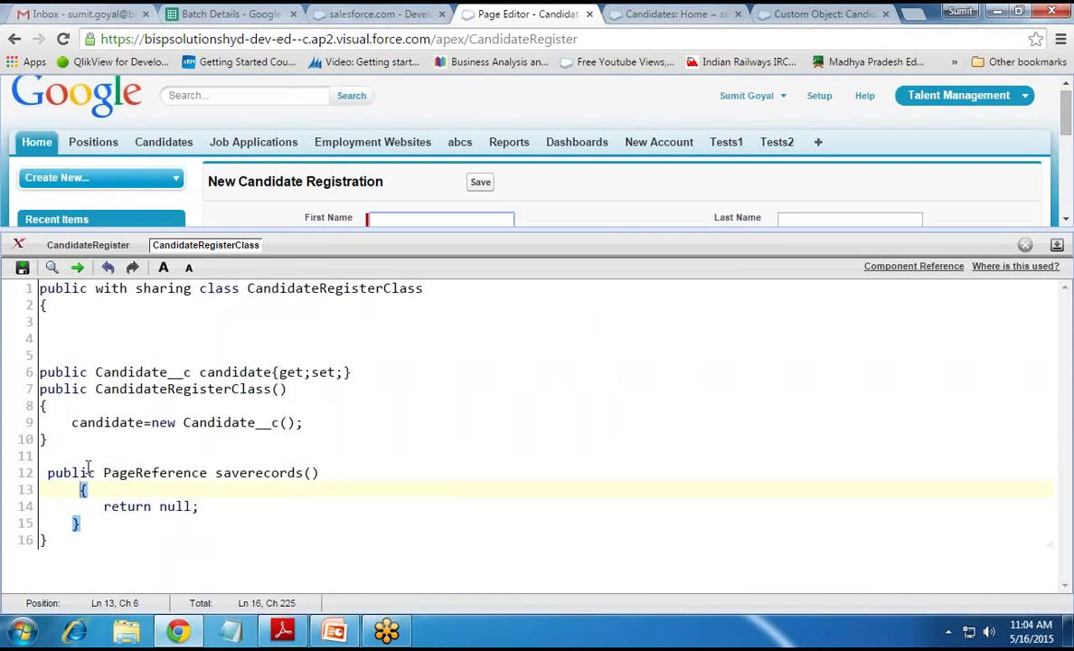
Indent the saverecords method declaration and realign its closing brace
click(46, 473)
key(Tab)
click(75, 529)
key(Tab)
key(BackSpace)
key(BackSpace)
key(BackSpace)
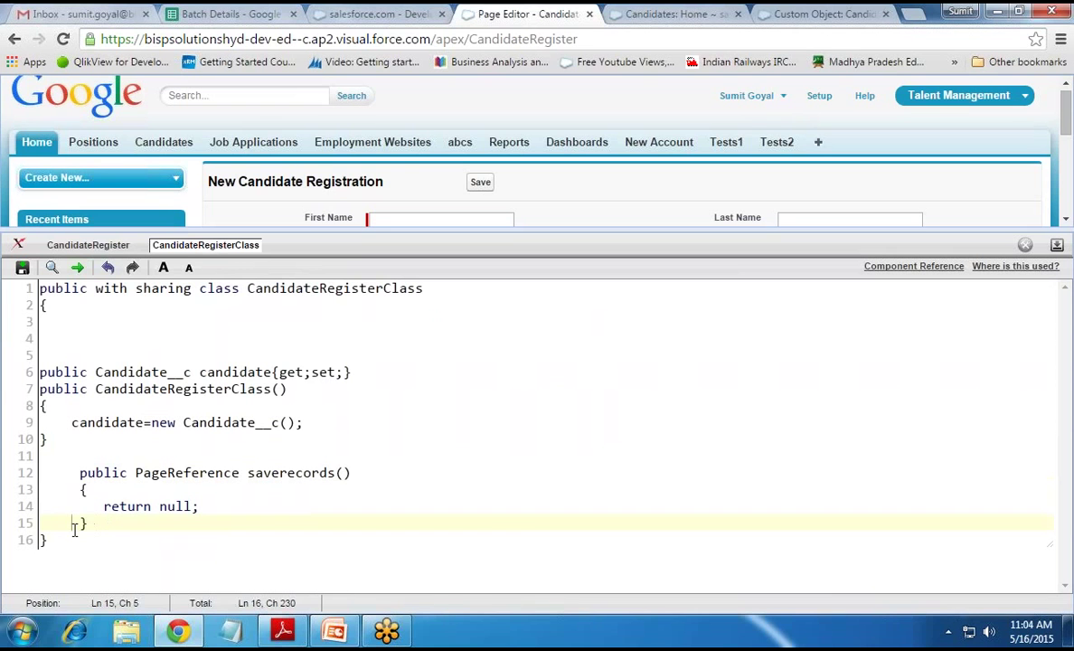
key(Right)
Add 'insert candidate' and 'PageReference pr=new PageReference('/apex/thankyoupage');' to saverecords
click(113, 498)
key(Up)
key(Return)
text(insert candidate)
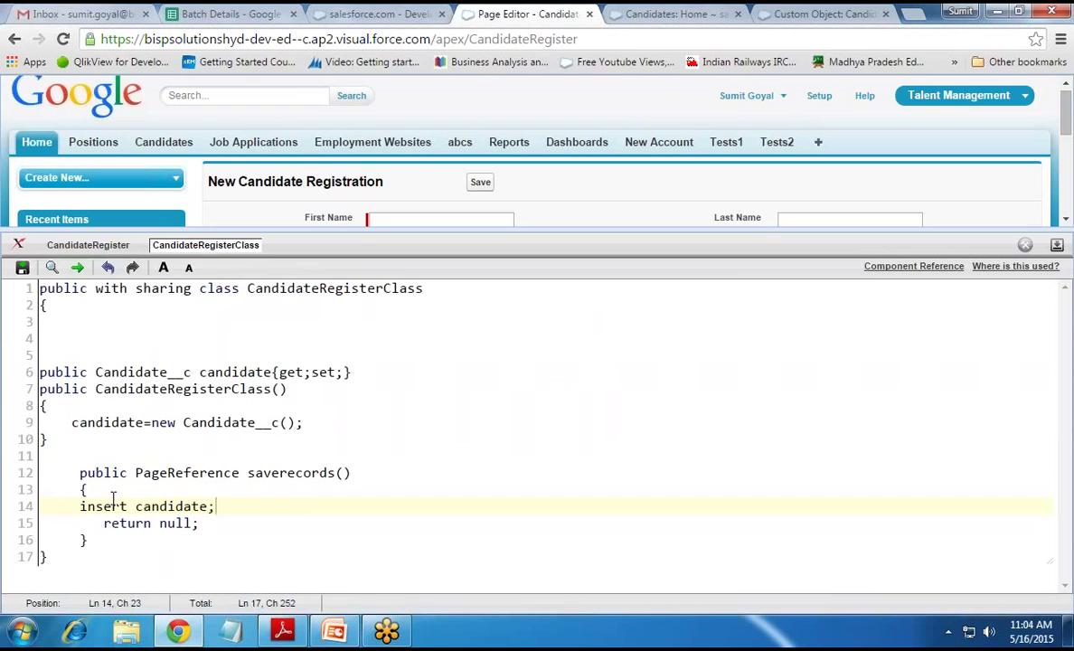
key(Return)
text(PageRefe)
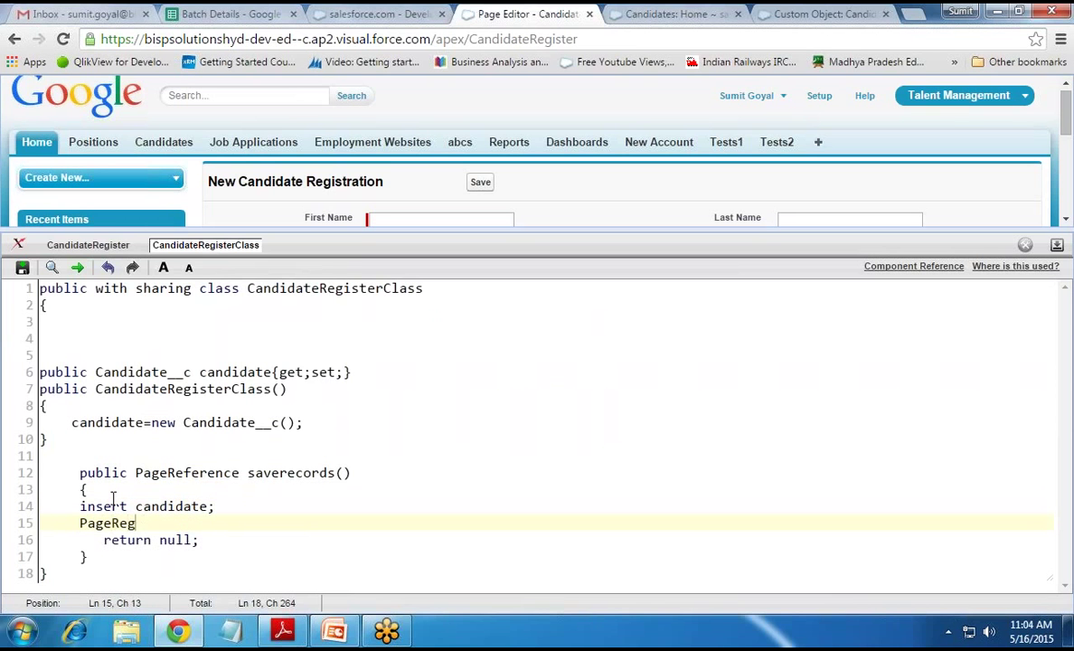
text(ference pr=new P)
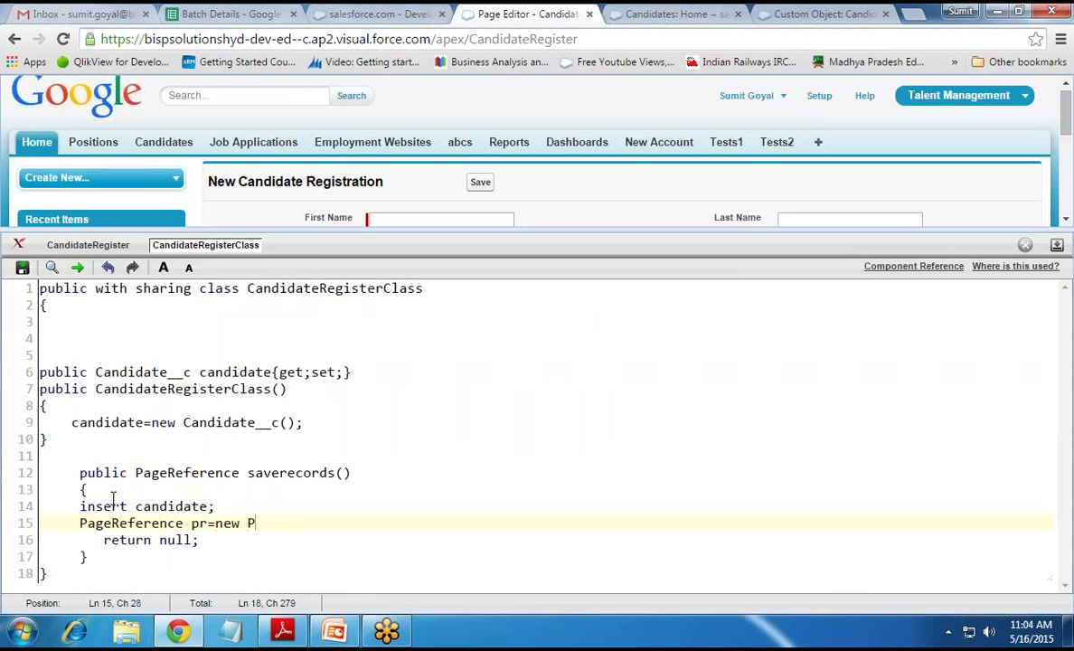
text(ageReference*()
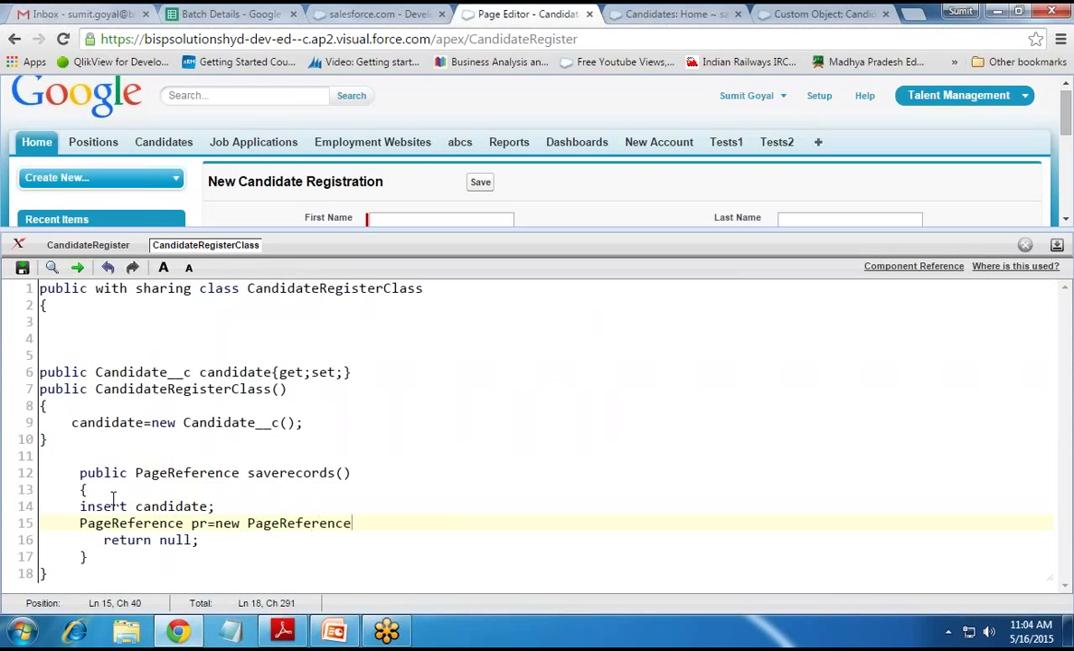
key(BackSpace)
key(BackSpace)
text(('/apex/thankyou)
key(BackSpace)
key(BackSpace)
text(ou)
key(BackSpace)
key(BackSpace)
text(you)
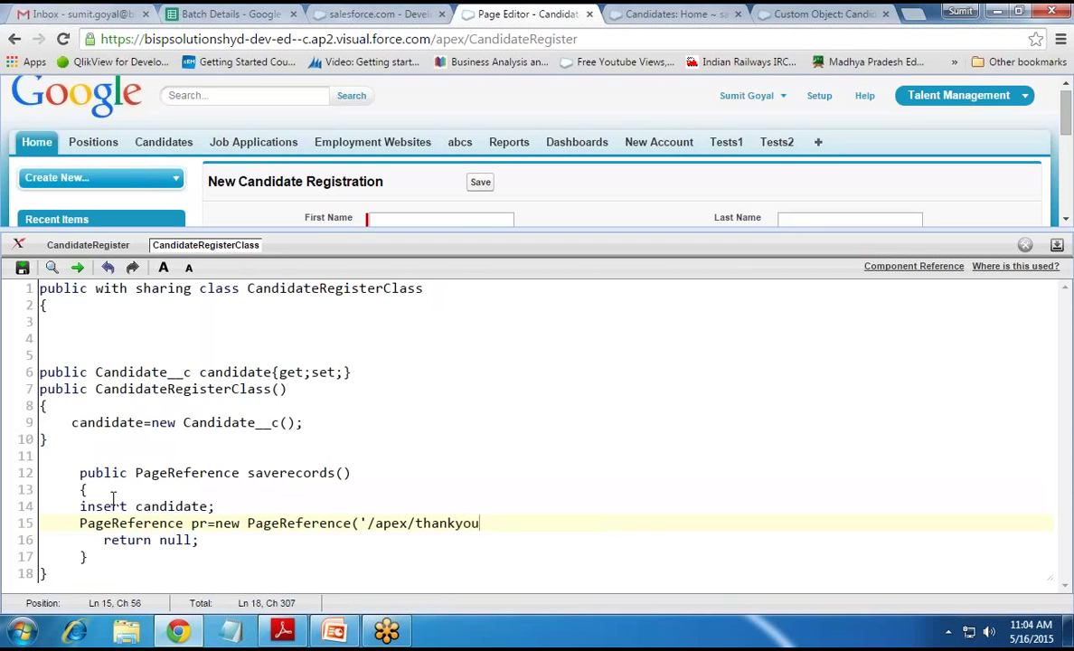
text(page');)
Return pr instead of null and save the controller class
click(192, 540)
key(BackSpace)
key(BackSpace)
key(BackSpace)
key(BackSpace)
text(pr)
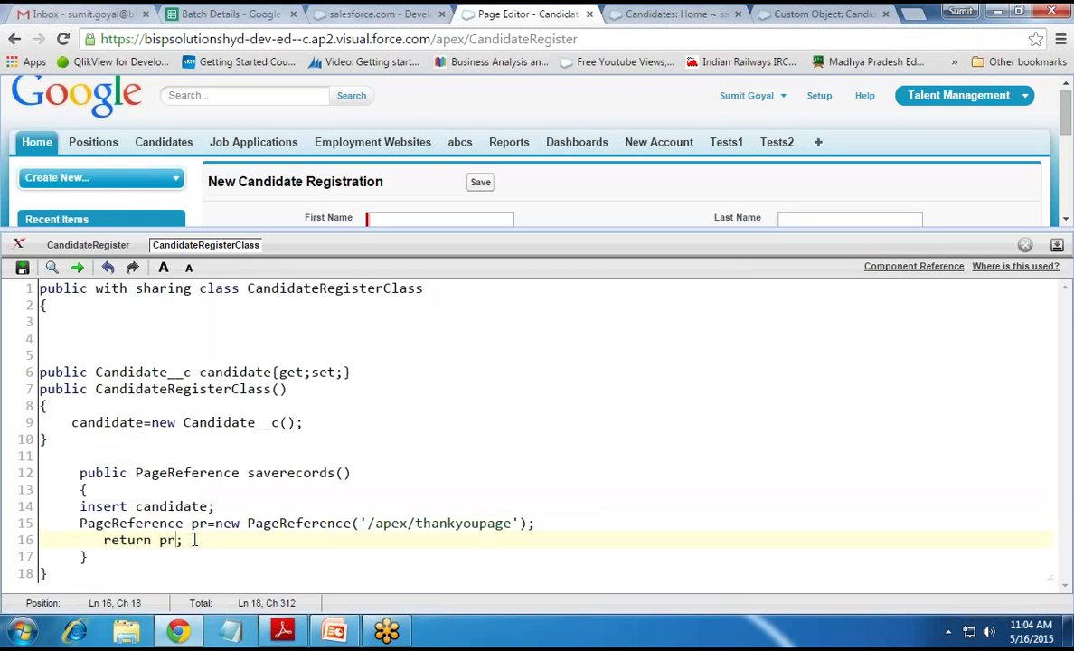
click(22, 267)
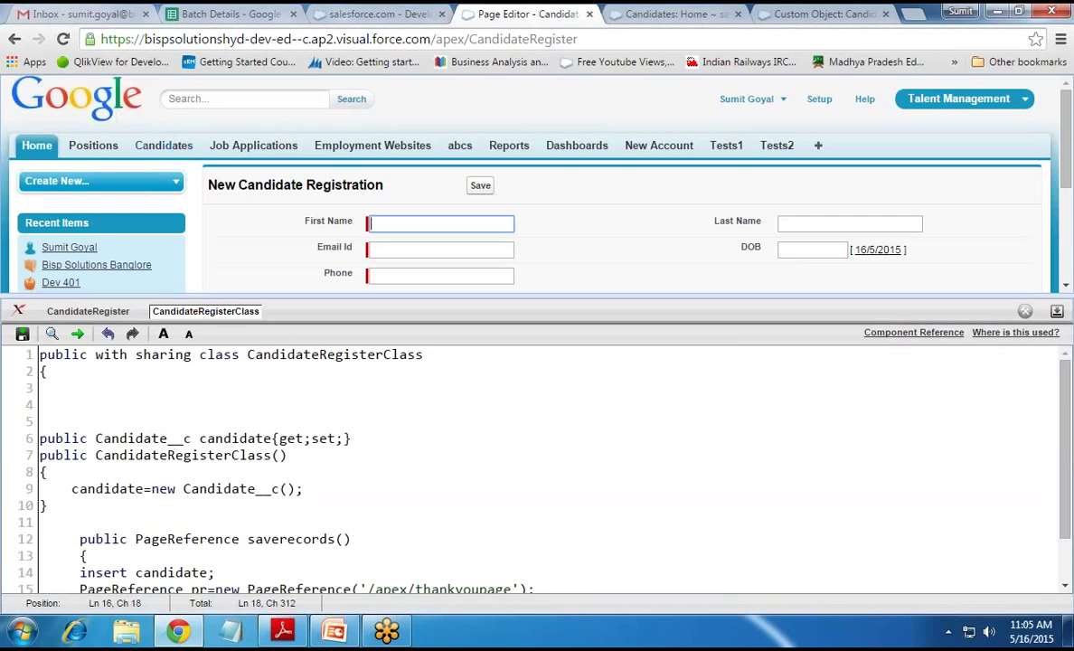
Close the Candidate object and Candidates tabs and open Setup in a new browser tab
scroll(402, 470, down, 1)
drag(368, 533, 502, 533)
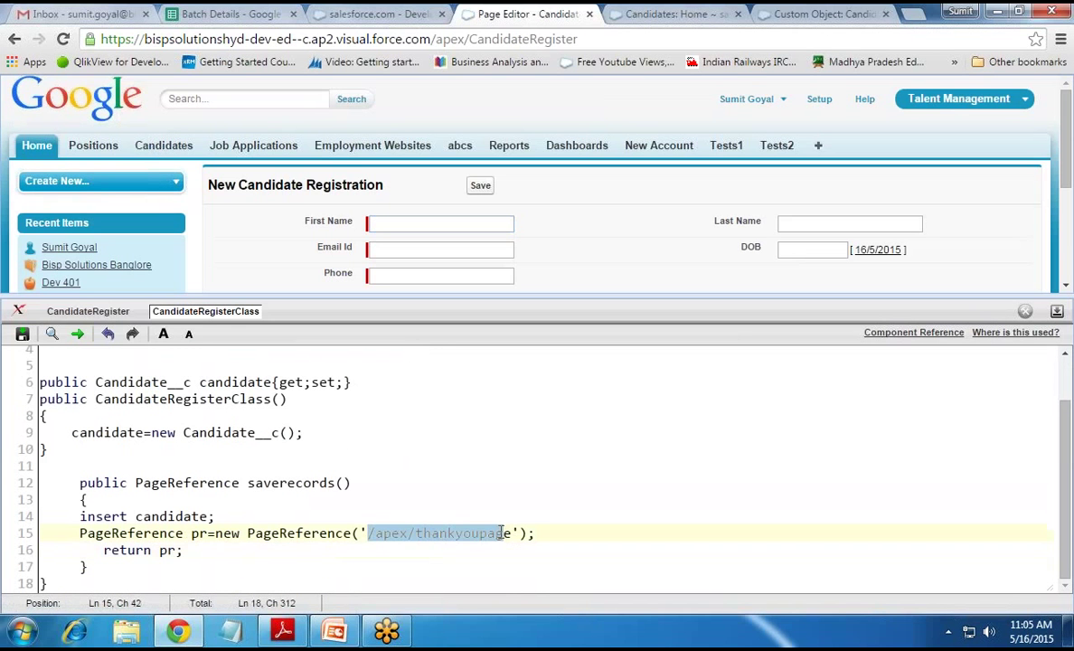
click(637, 509)
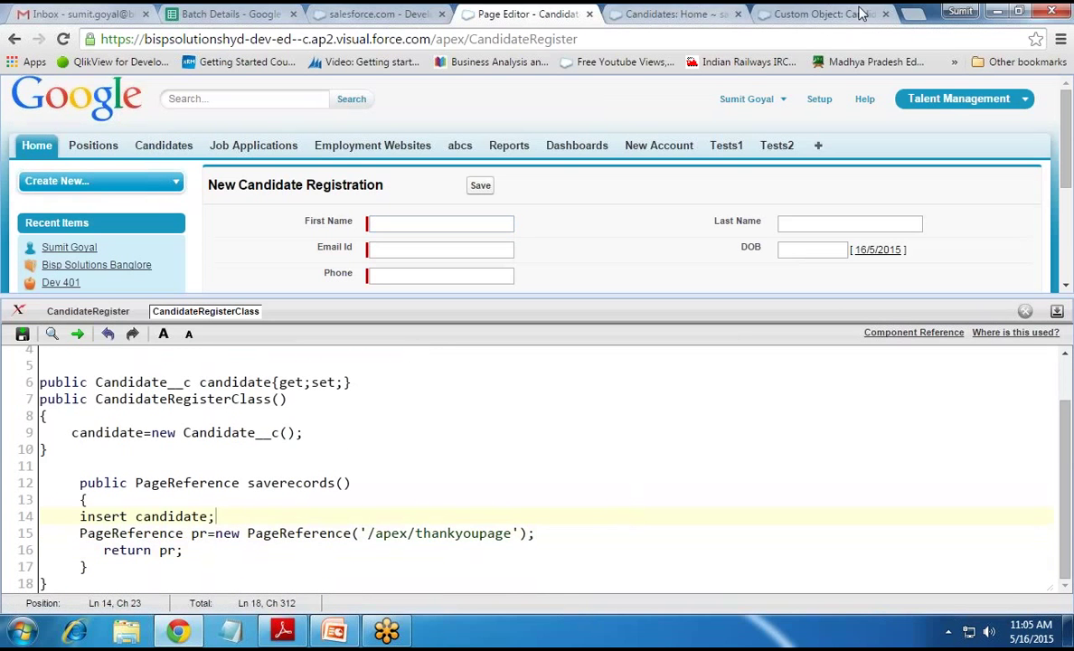
click(886, 14)
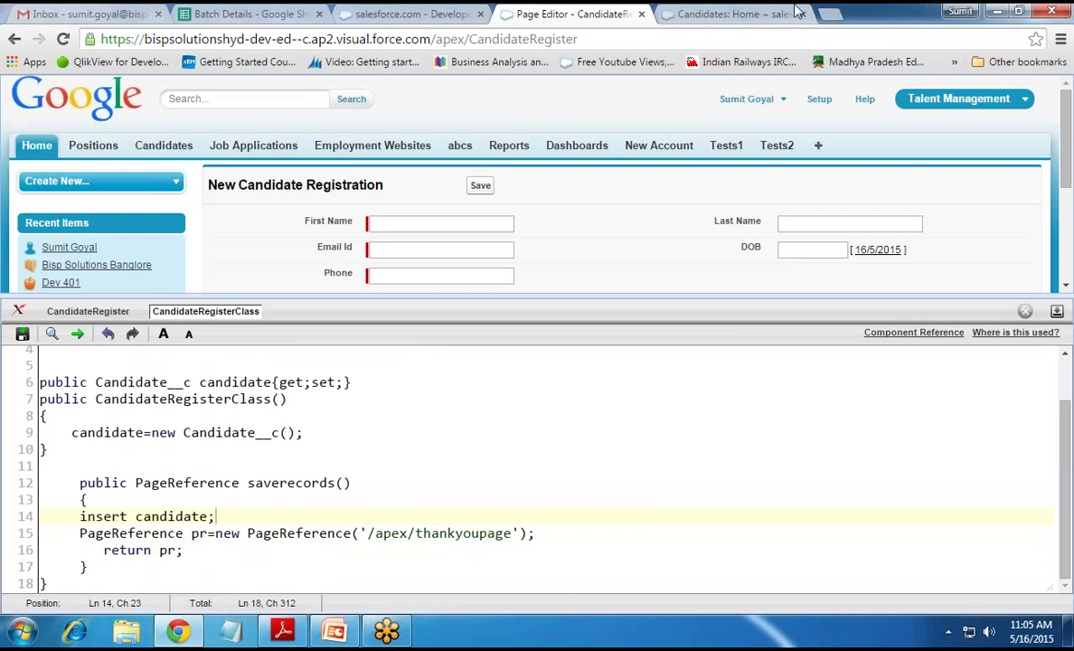
right_click(820, 104)
click(837, 113)
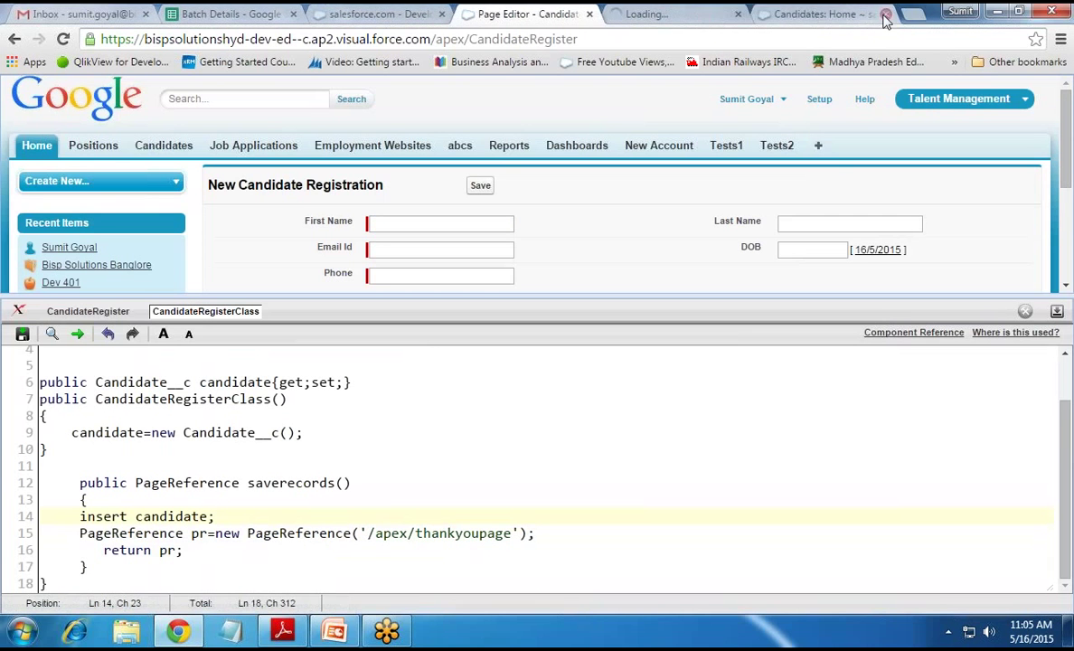
click(792, 14)
click(785, 16)
Change the new tab's address path to apex/thankyoupage and load it
double_click(412, 39)
key(shift+End)
key(BackSpace)
text(ap)
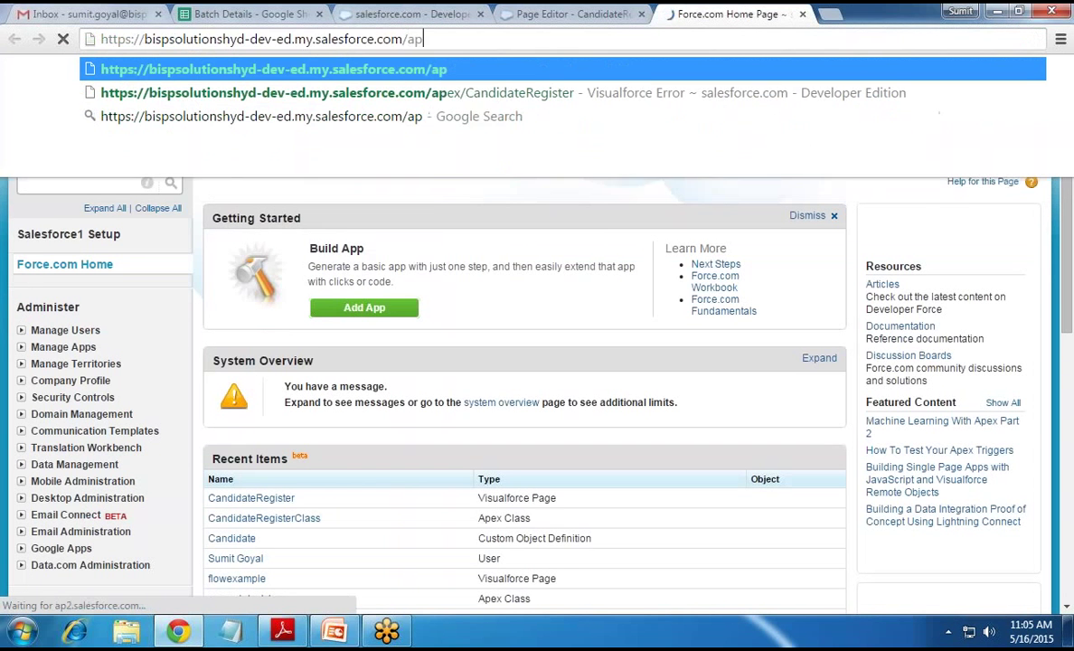
text(ex/thankyou)
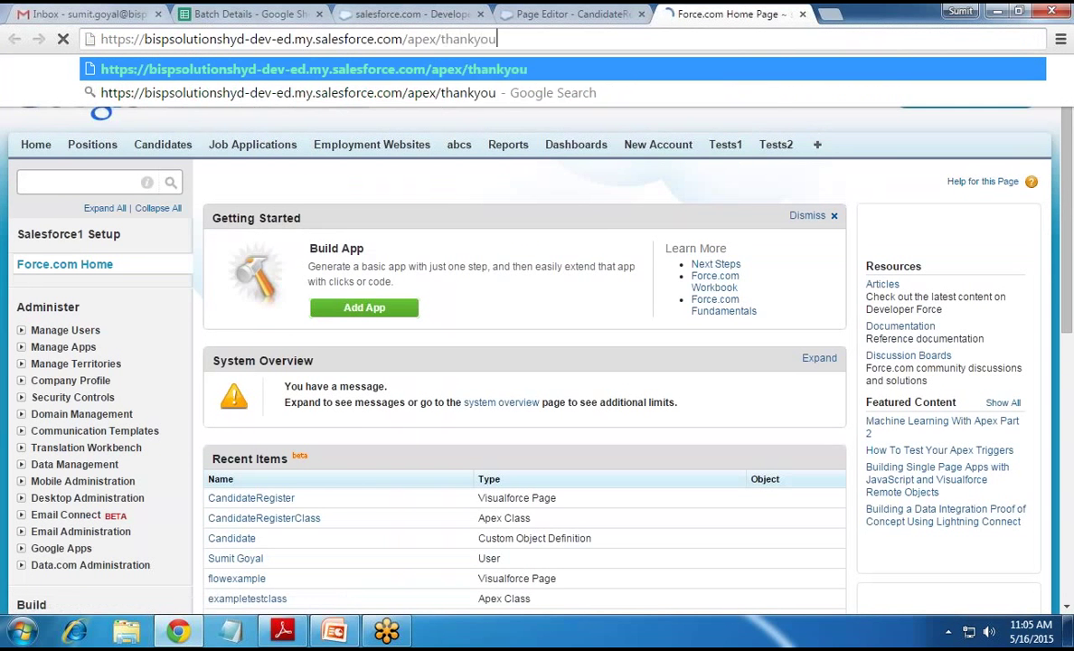
text(page)
key(Return)
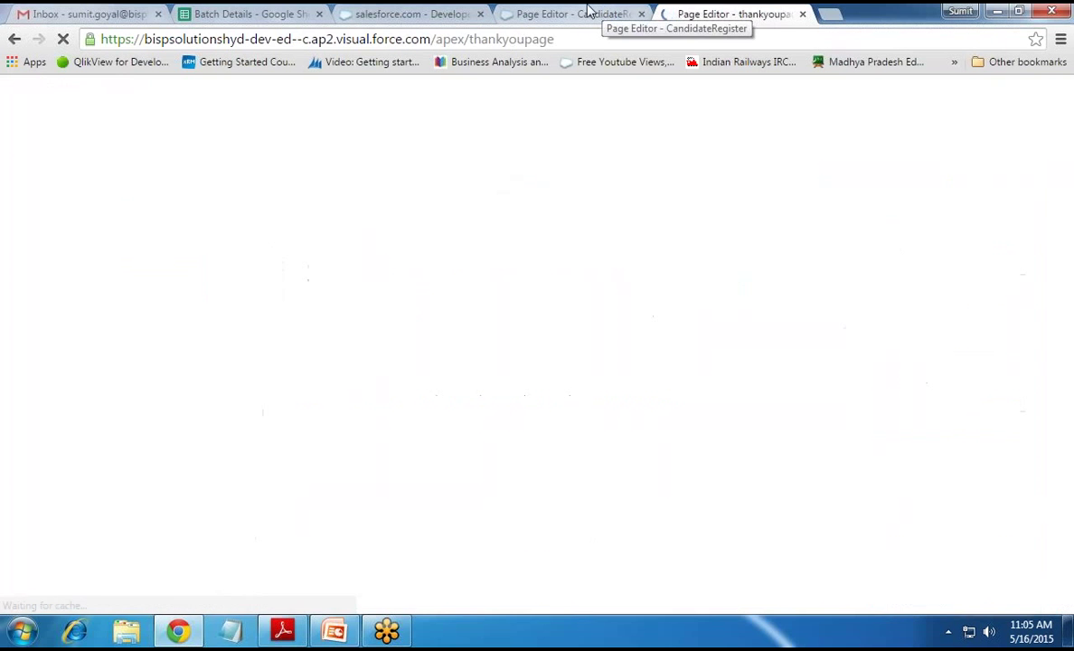
Show the thankyoupage markup and delete the old pageBlock lines 2–11
click(588, 10)
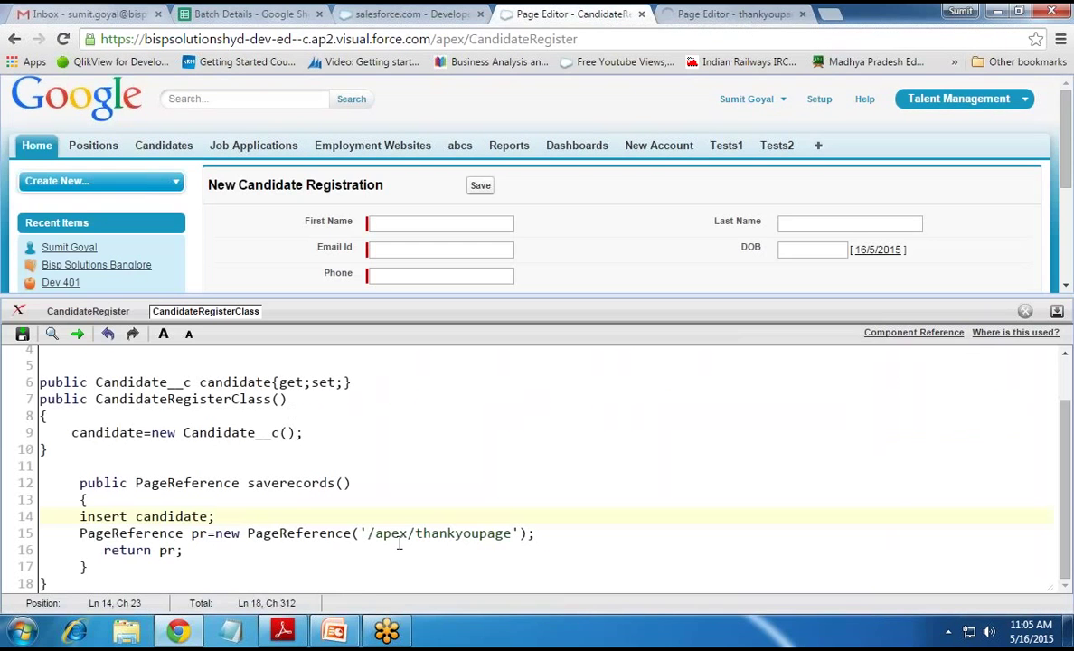
click(695, 12)
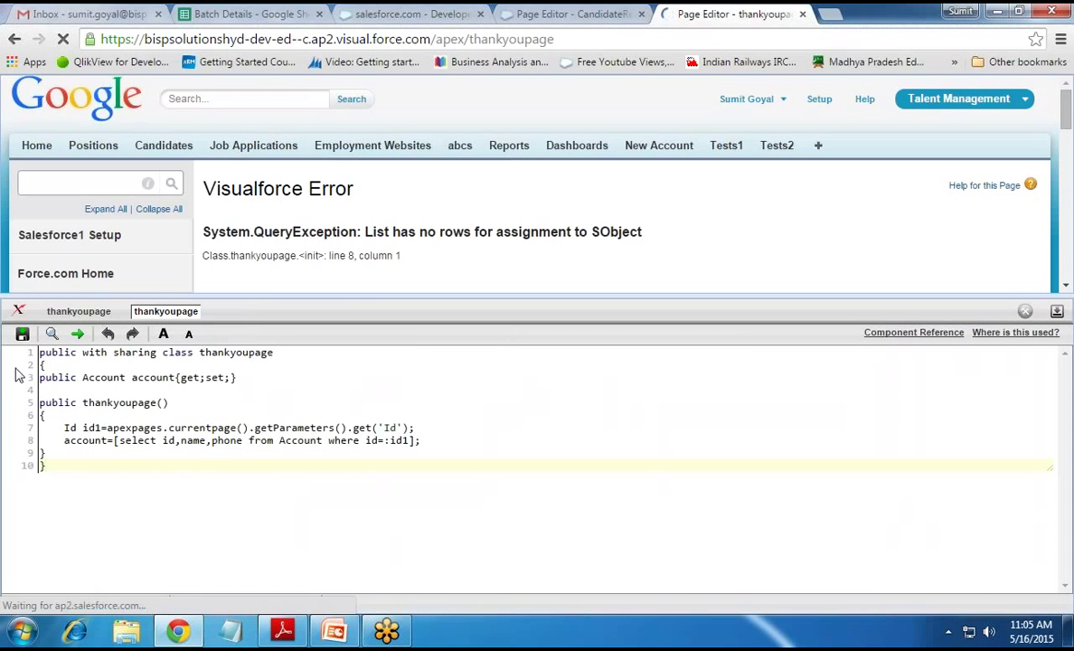
click(79, 311)
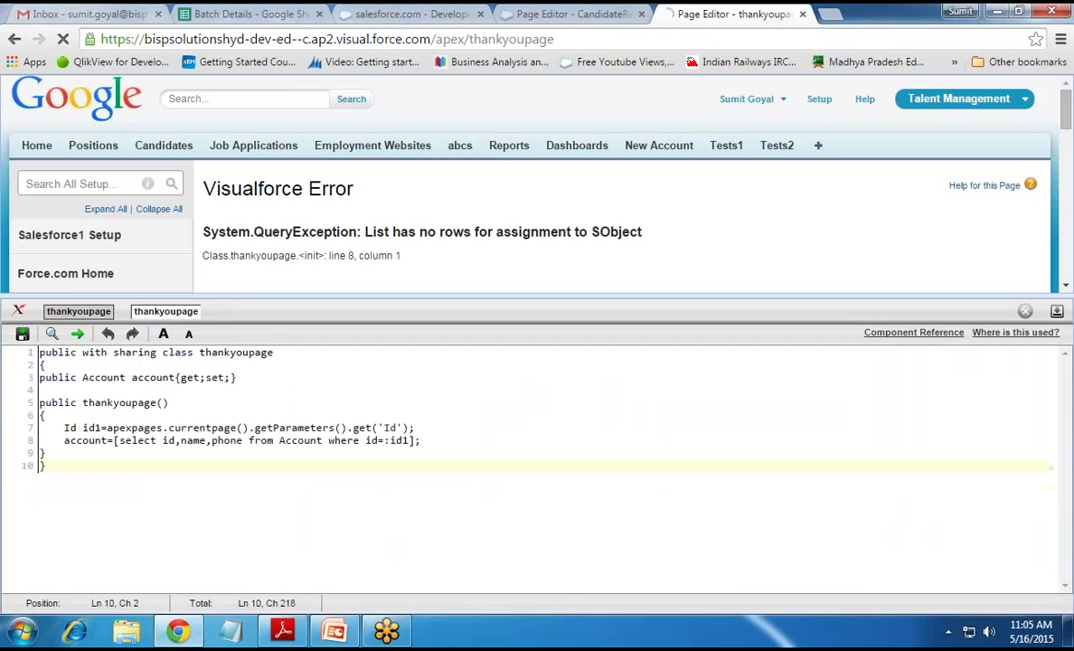
drag(41, 365, 164, 477)
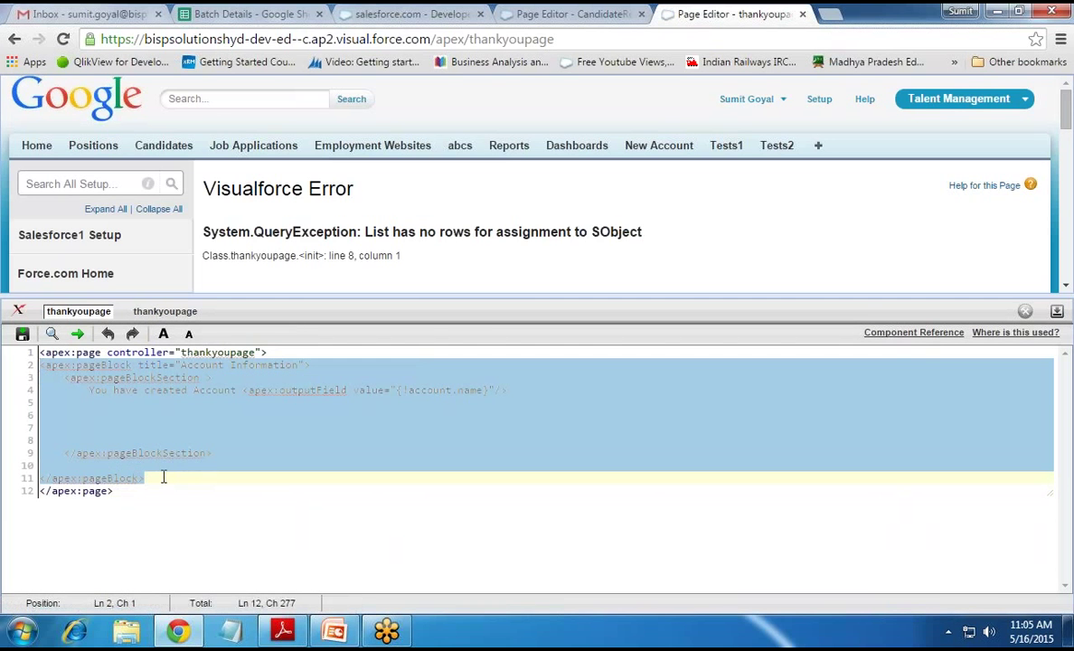
key(Delete)
Remove the controller attribute, add 'Thanks for Submitting Your Record', and save the page
key(BackSpace)
key(BackSpace)
key(BackSpace)
key(BackSpace)
key(BackSpace)
key(BackSpace)
key(BackSpace)
key(BackSpace)
key(BackSpace)
key(BackSpace)
key(BackSpace)
key(BackSpace)
key(BackSpace)
key(BackSpace)
key(BackSpace)
key(BackSpace)
key(BackSpace)
key(BackSpace)
key(BackSpace)
key(BackSpace)
text(>)
key(Return)
key(Return)
text(Thanks for )
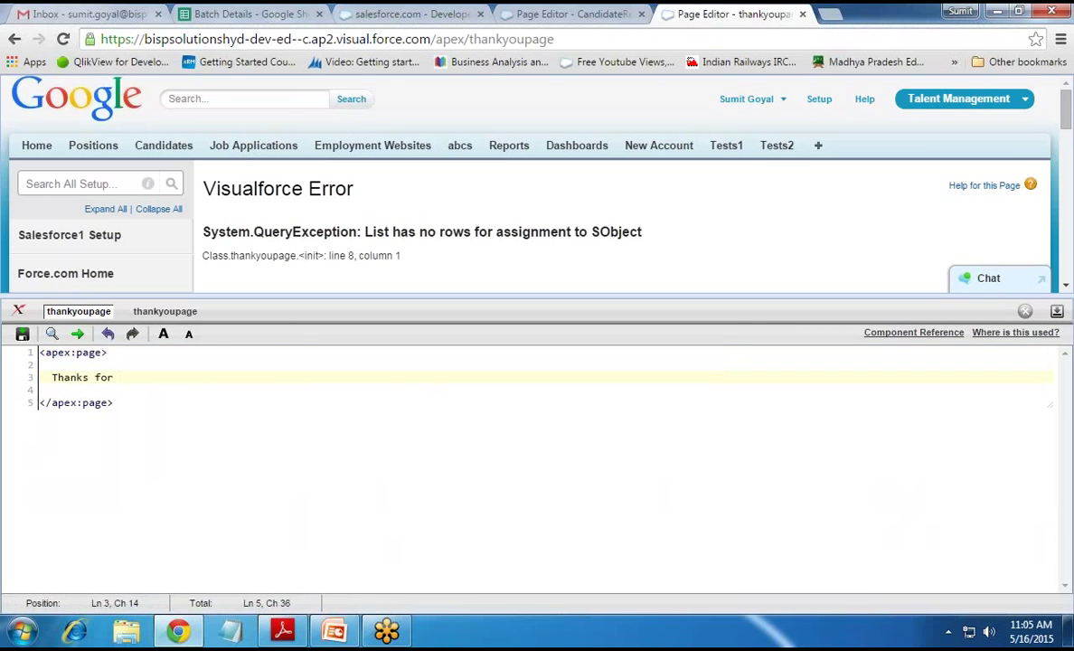
text(Submitting Your Record)
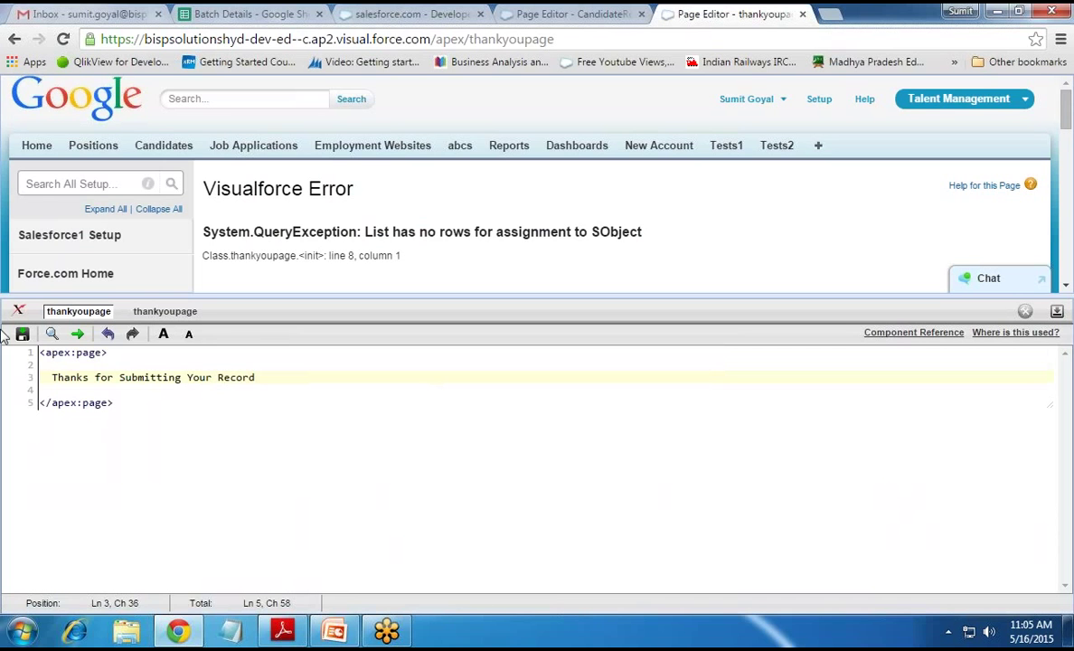
key(ctrl+s)
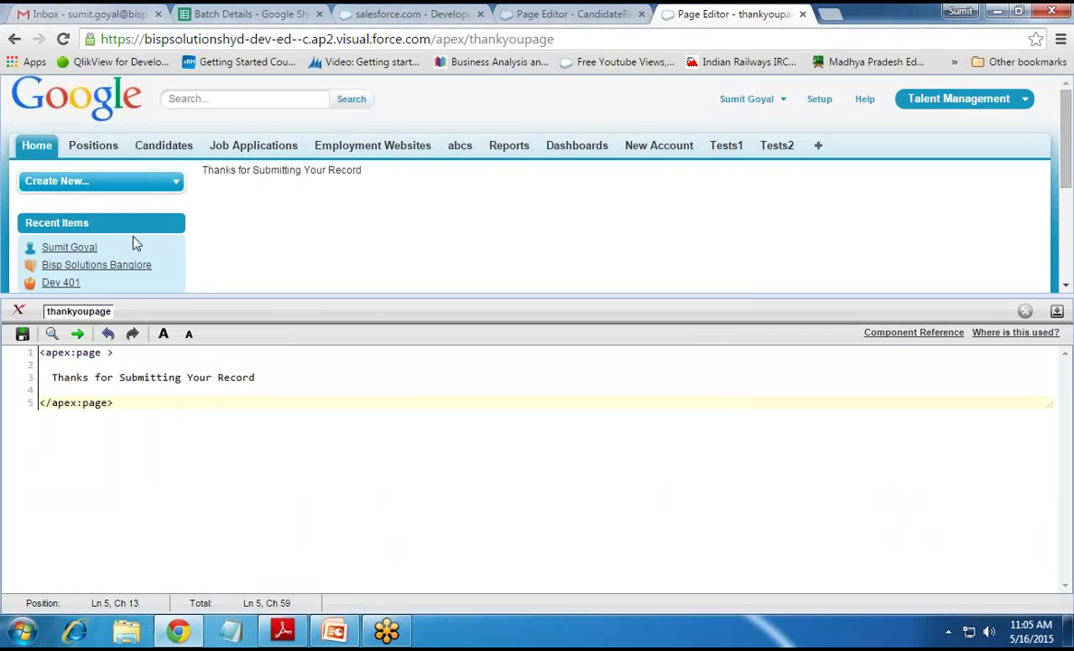
click(547, 14)
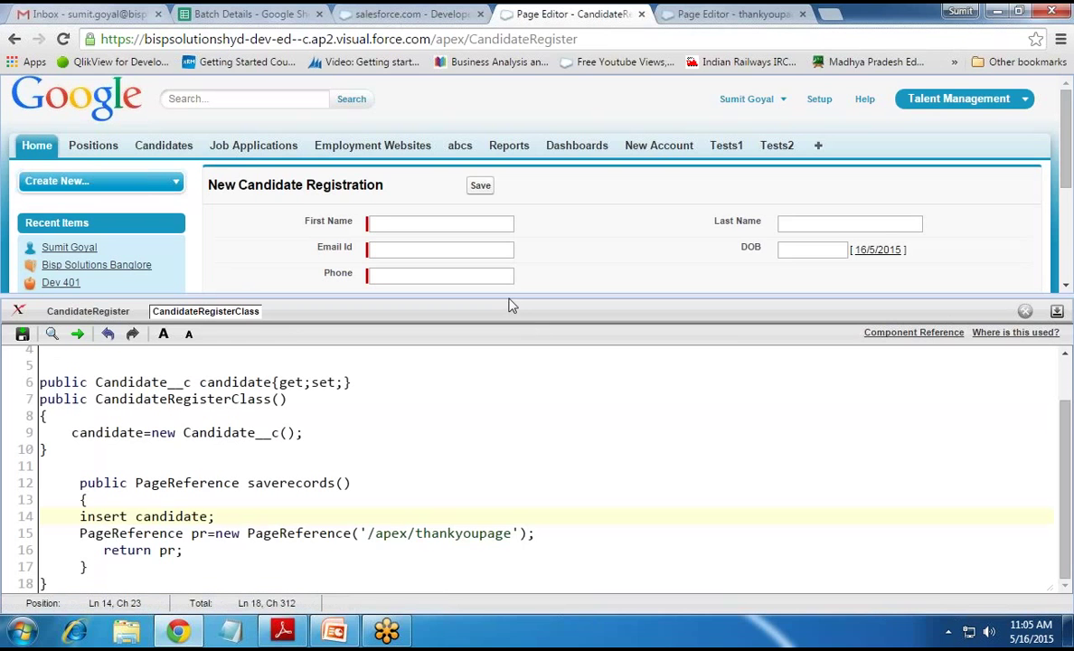
Close the CandidateRegister editor and start a new site from the Sites setup list
drag(509, 305, 509, 327)
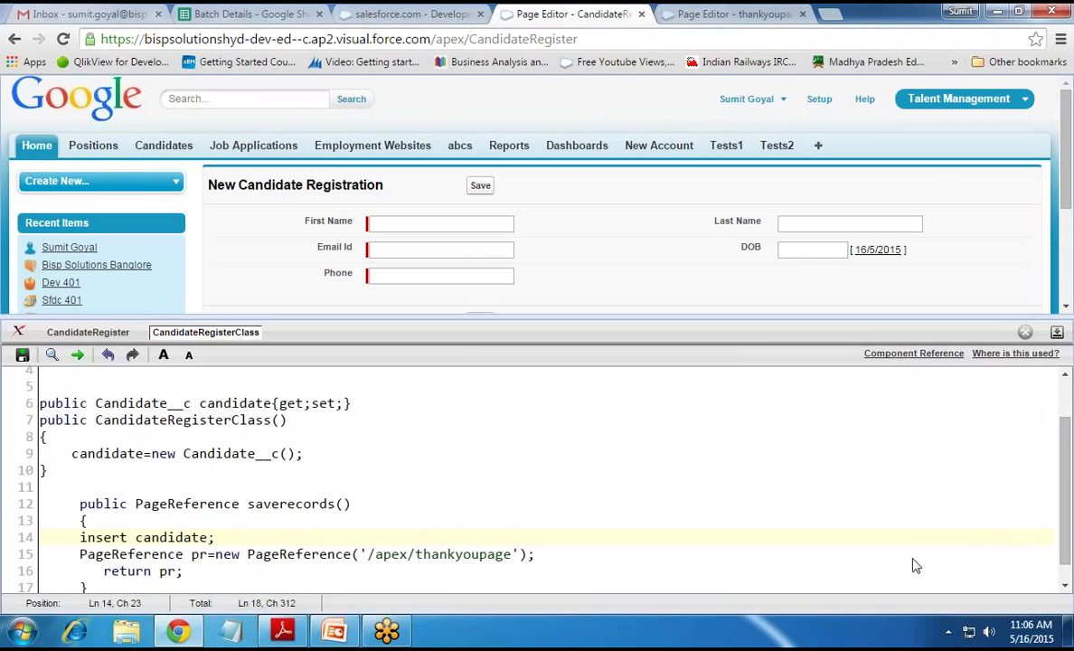
key(ctrl+w)
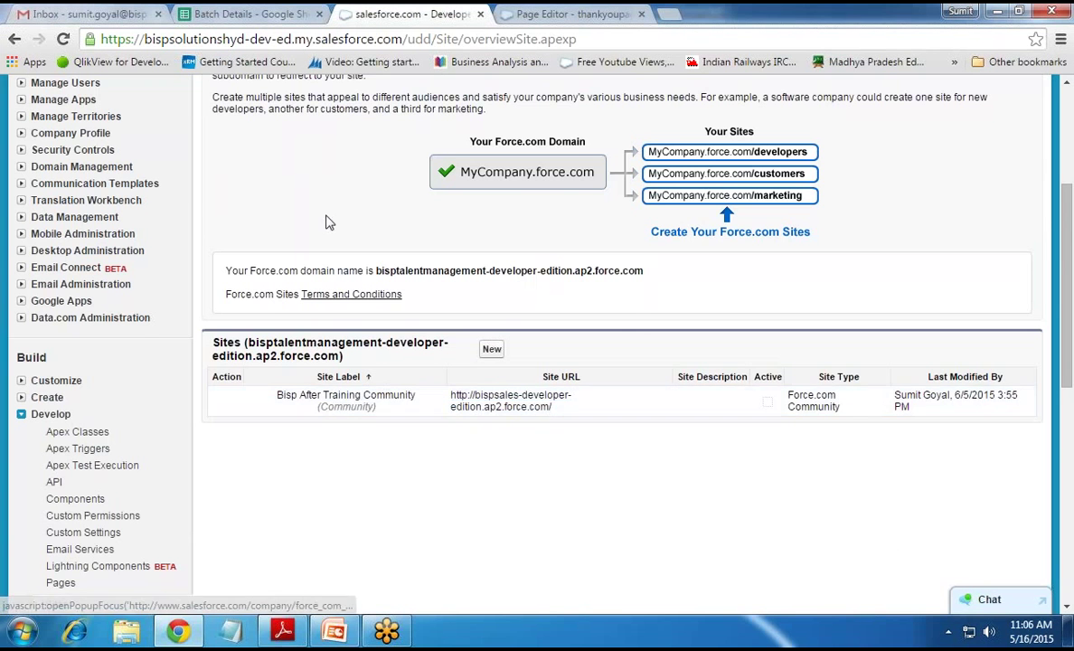
scroll(326, 221, up, 3)
double_click(223, 188)
scroll(213, 407, down, 5)
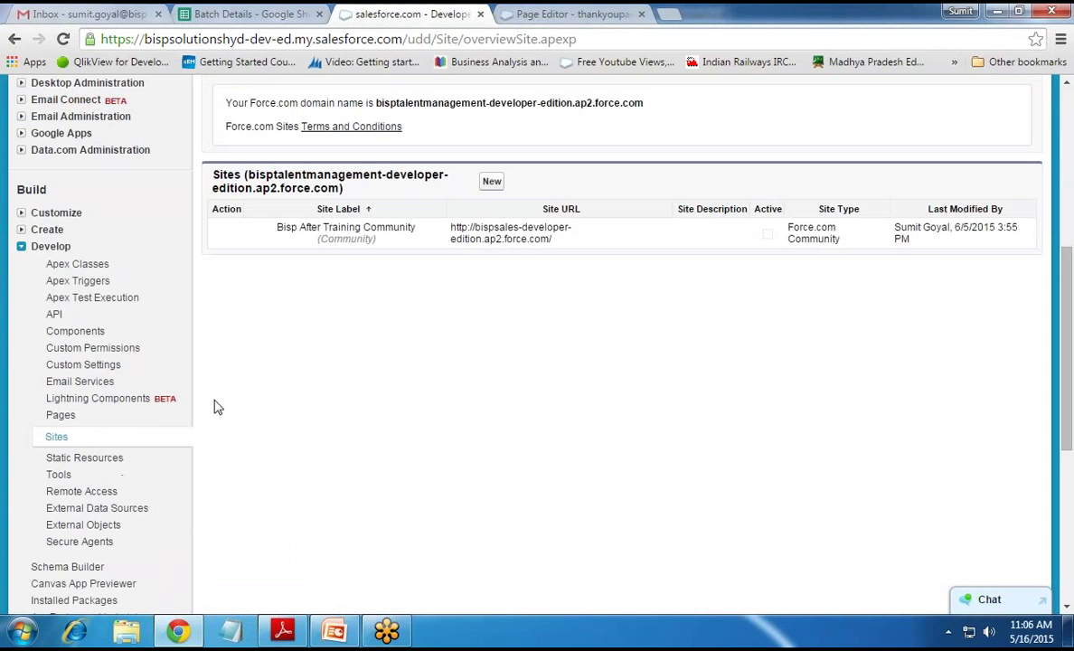
scroll(407, 447, up, 2)
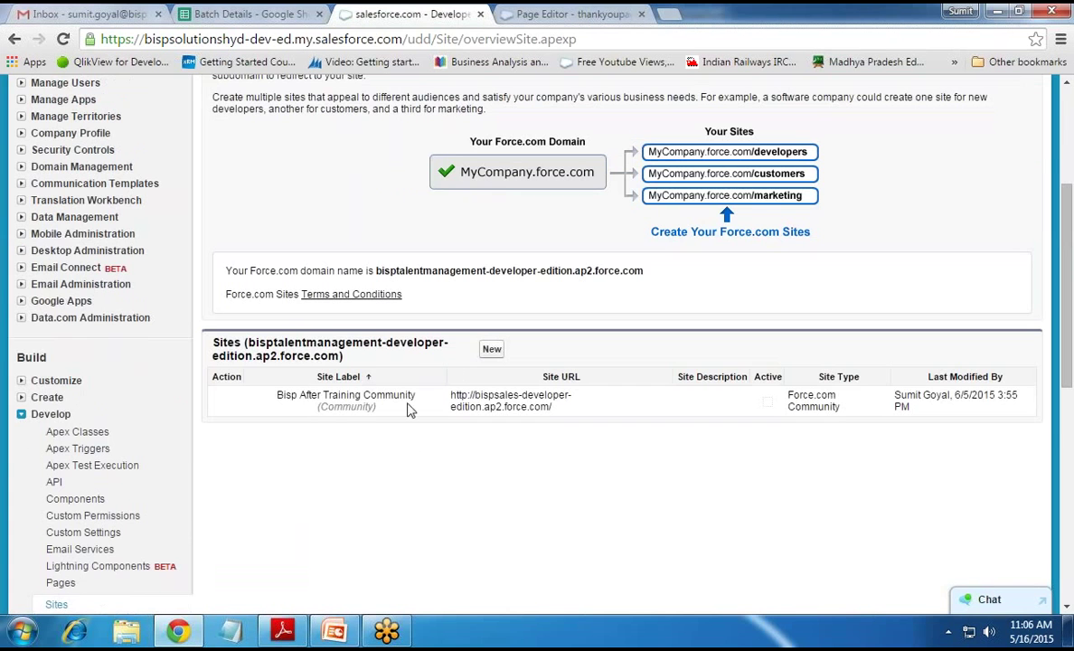
click(490, 351)
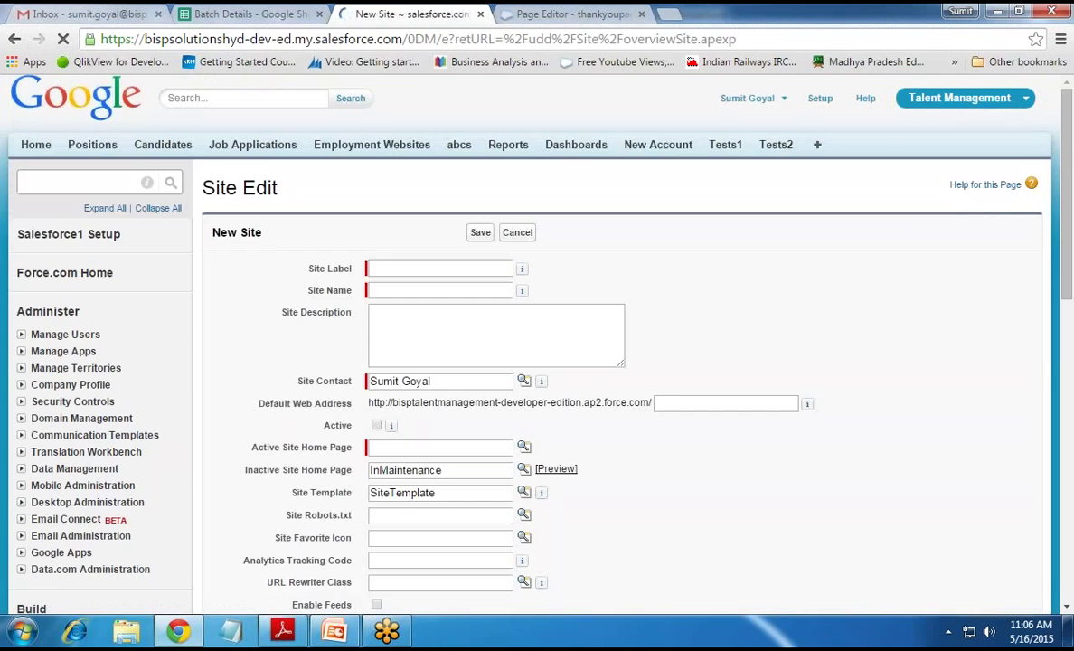
Enter 'New Candidate Registration' as the site label so the site name fills in
click(390, 275)
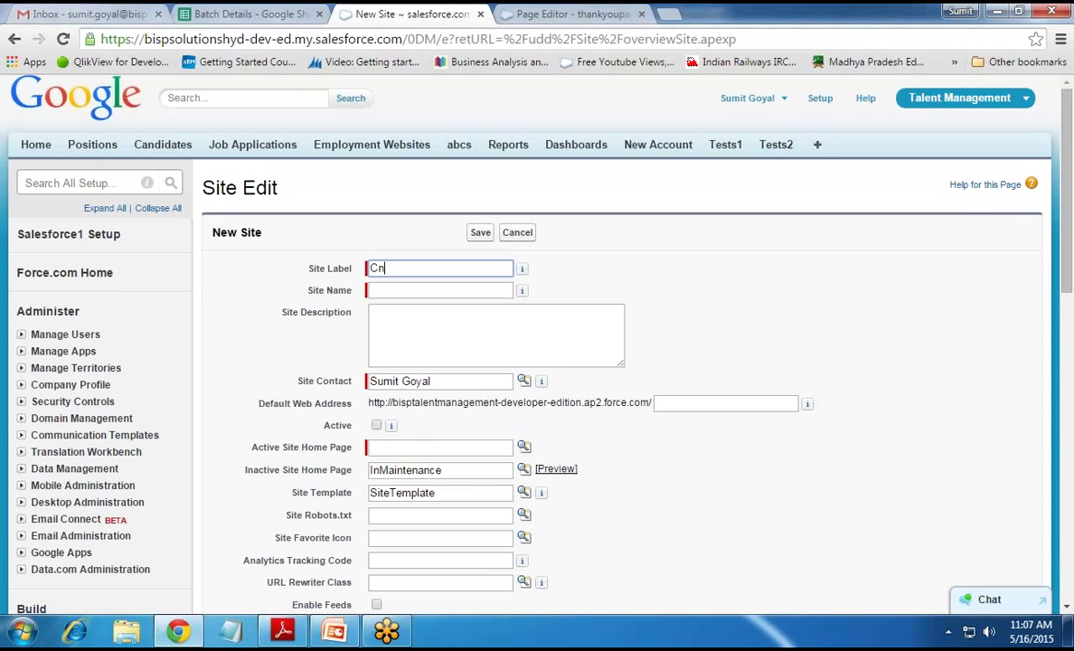
text(New Candidate Registrati)
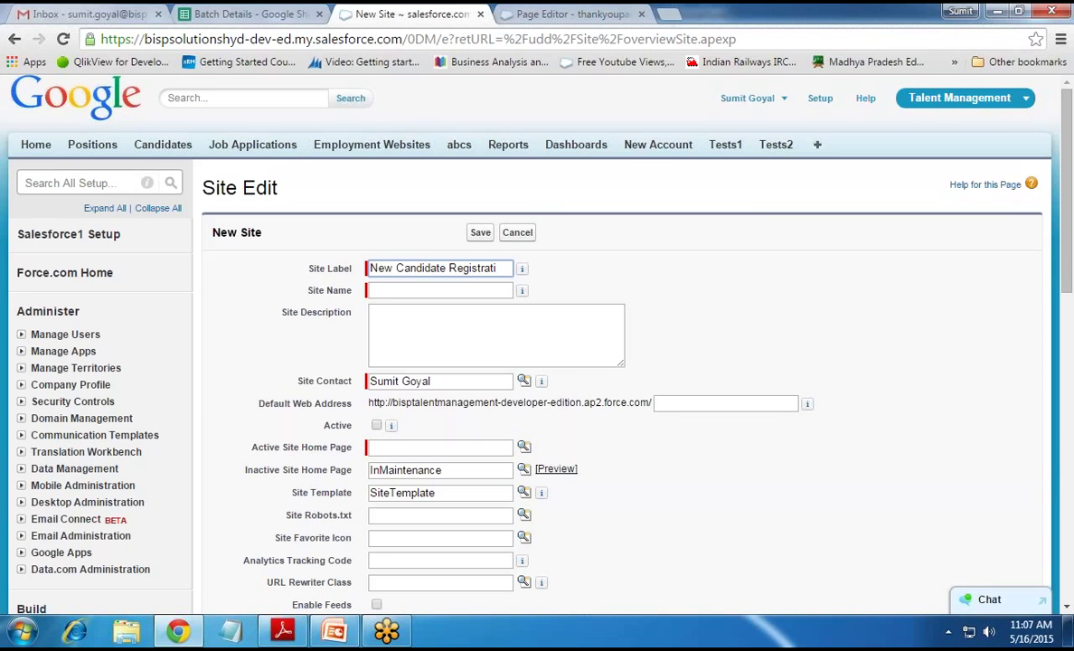
text(on)
click(524, 269)
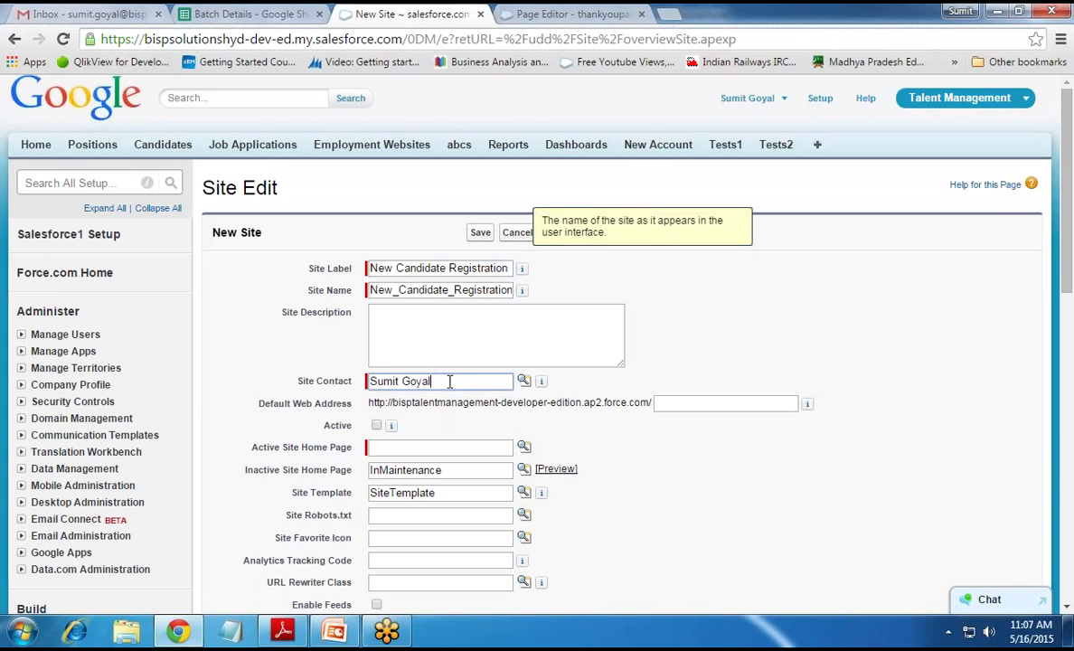
drag(449, 381, 373, 382)
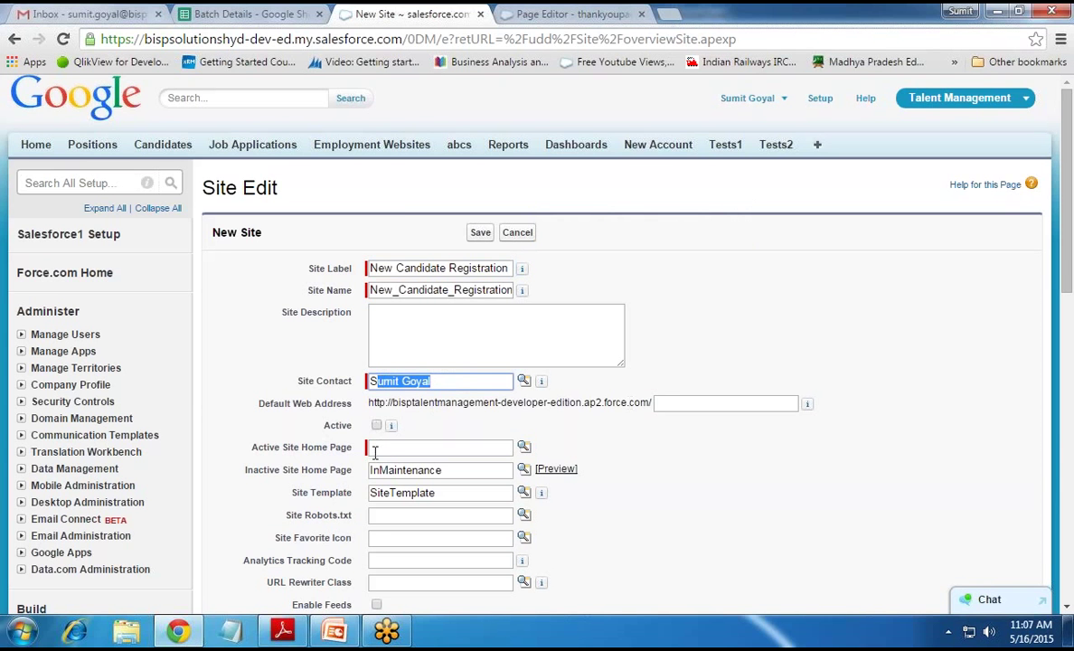
Mark the site Active, choose CandidateRegister as its home page, and save
click(377, 426)
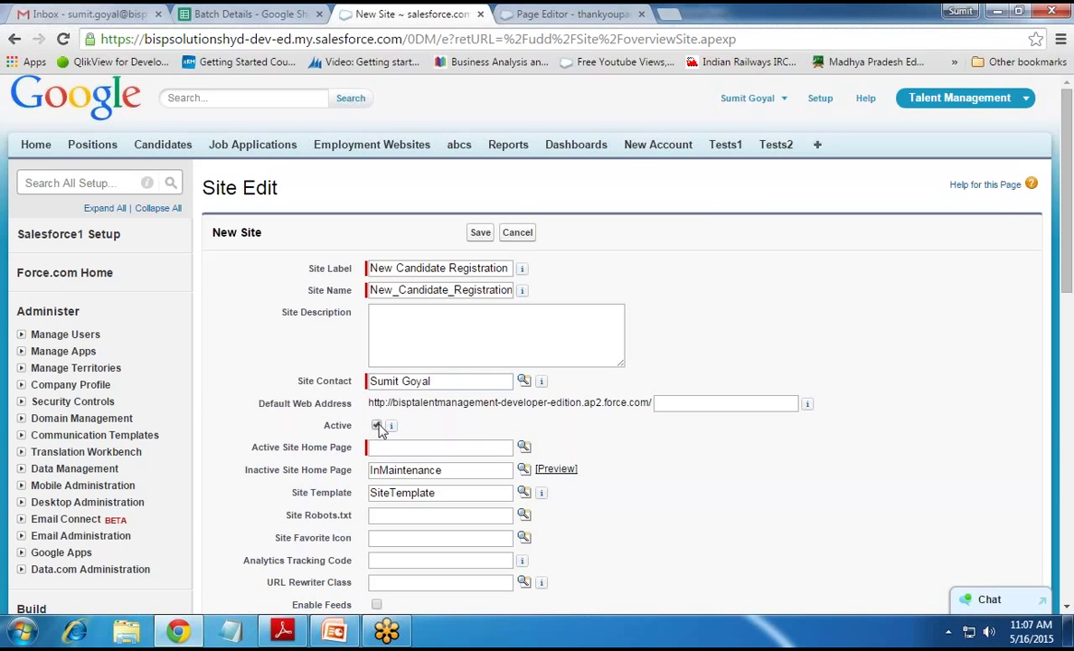
click(378, 447)
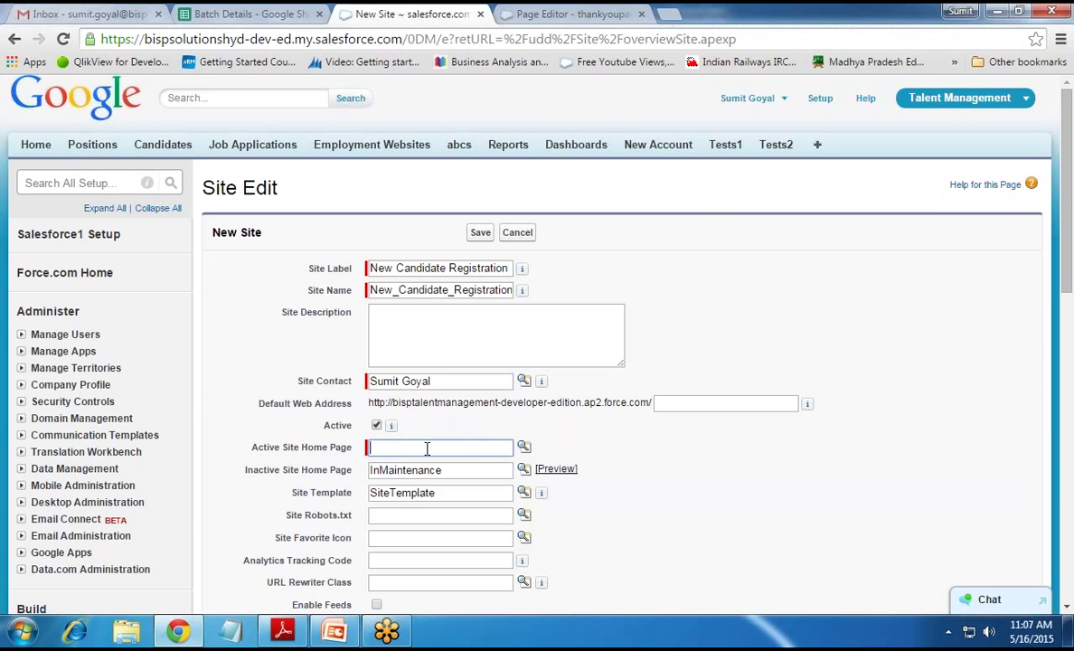
click(524, 448)
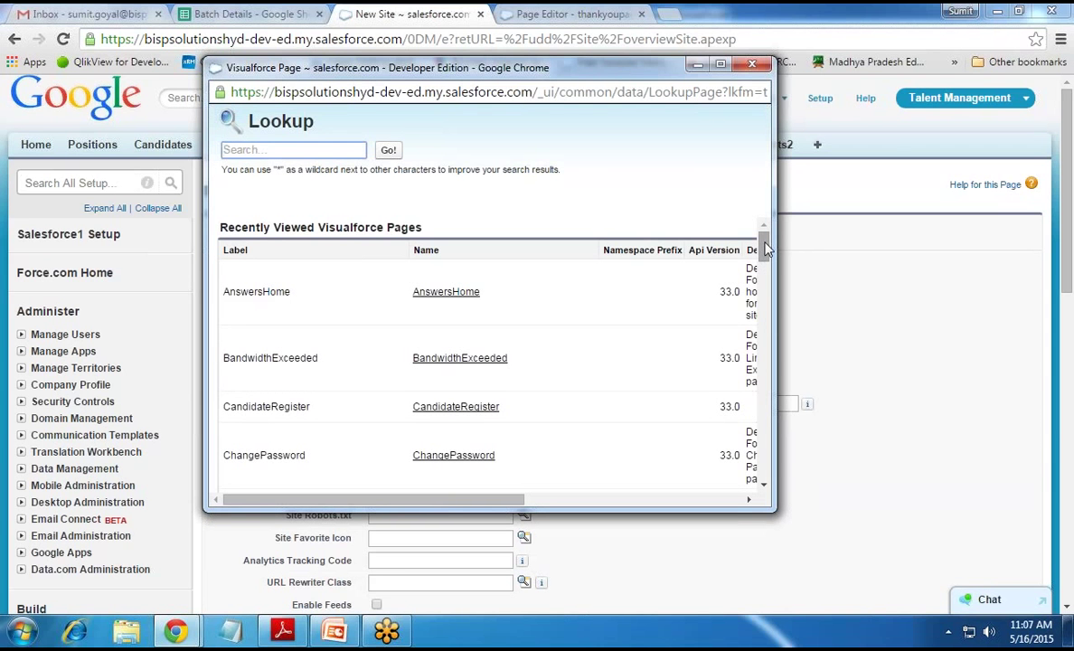
drag(476, 500, 446, 498)
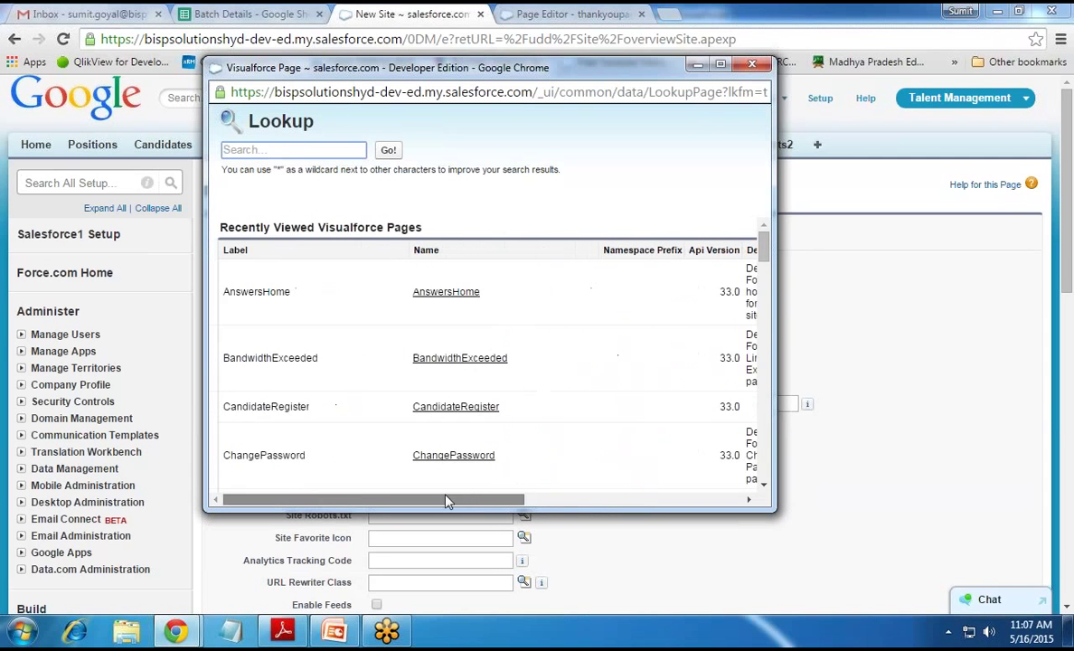
click(456, 407)
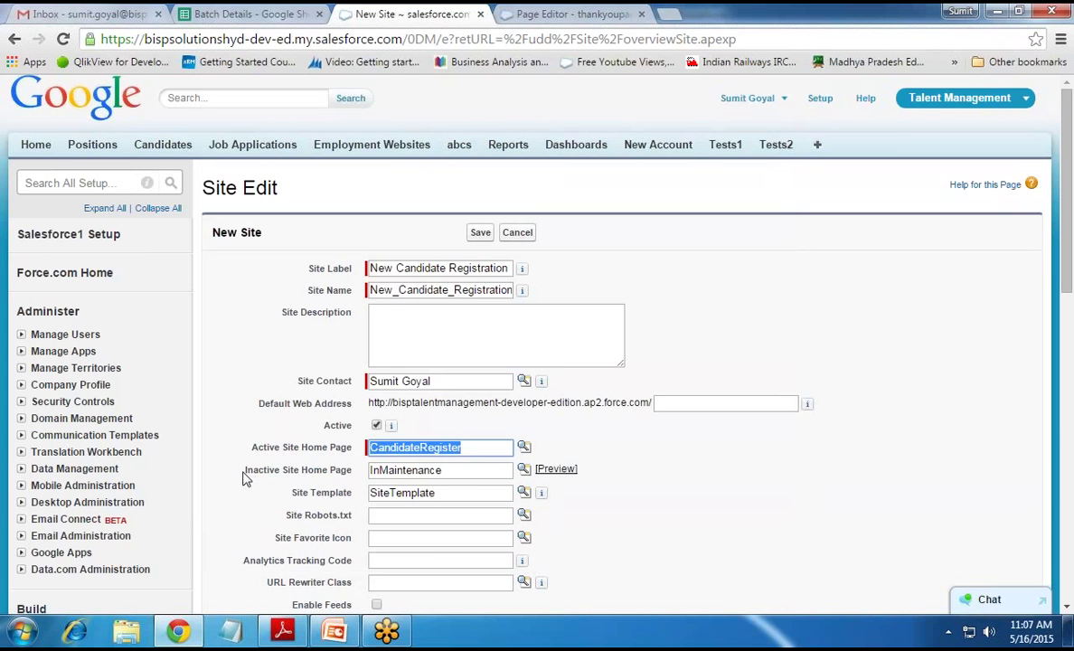
drag(245, 477, 355, 471)
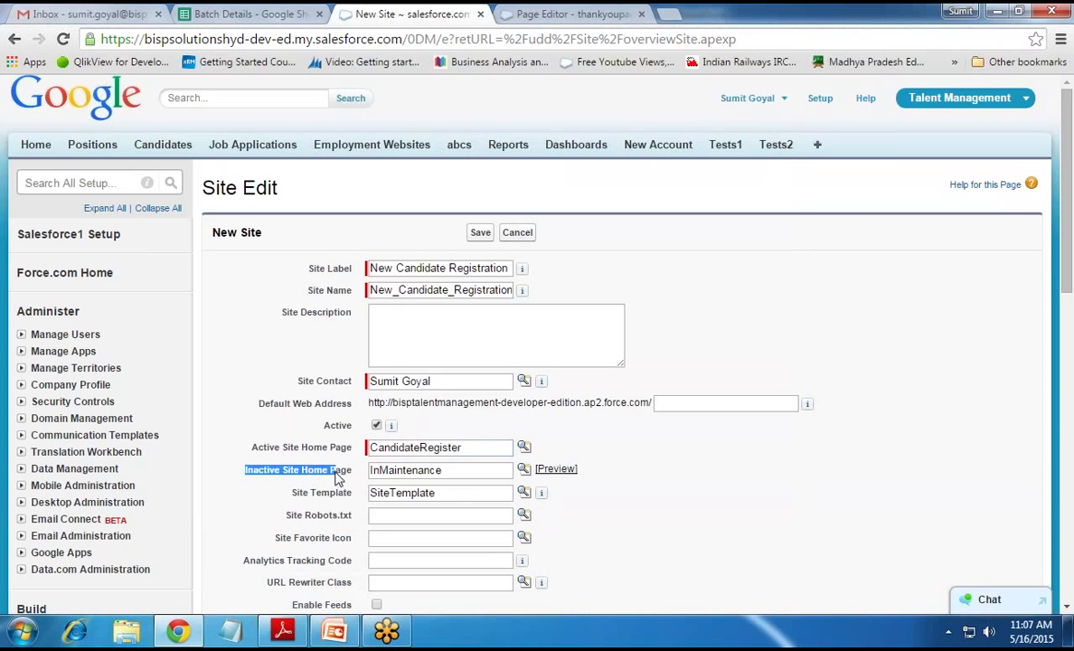
drag(452, 470, 370, 471)
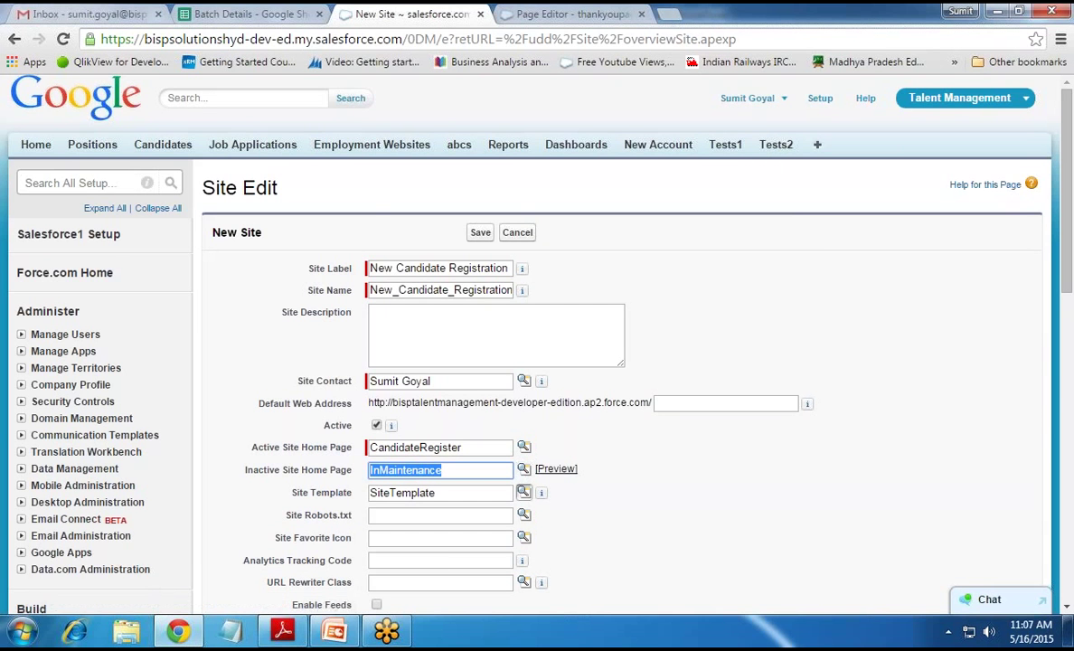
scroll(523, 491, down, 3)
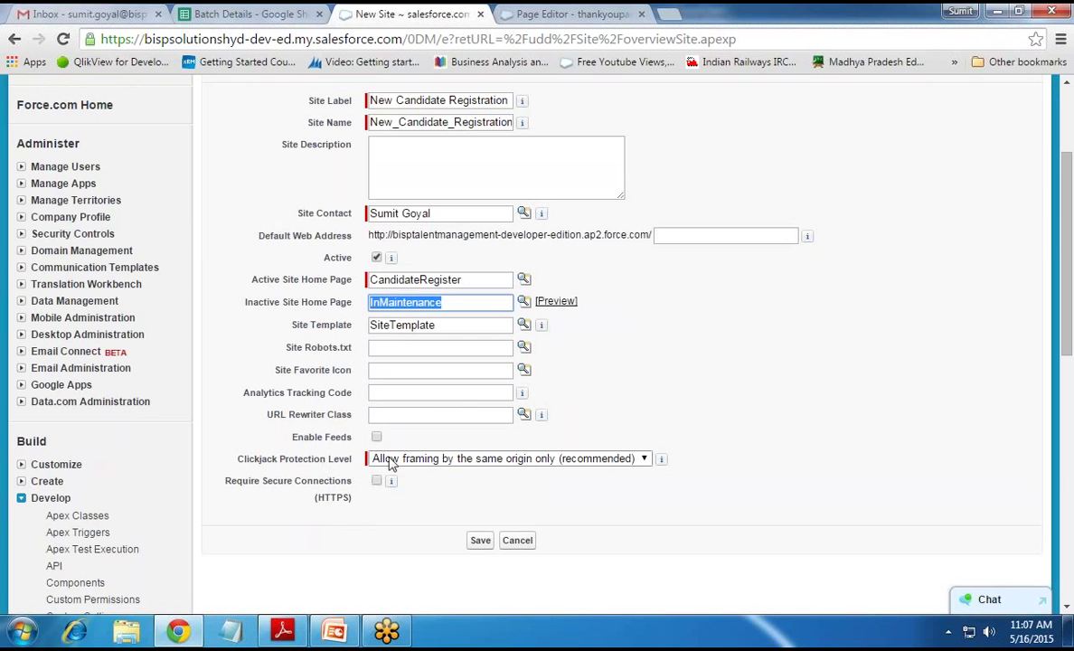
click(481, 542)
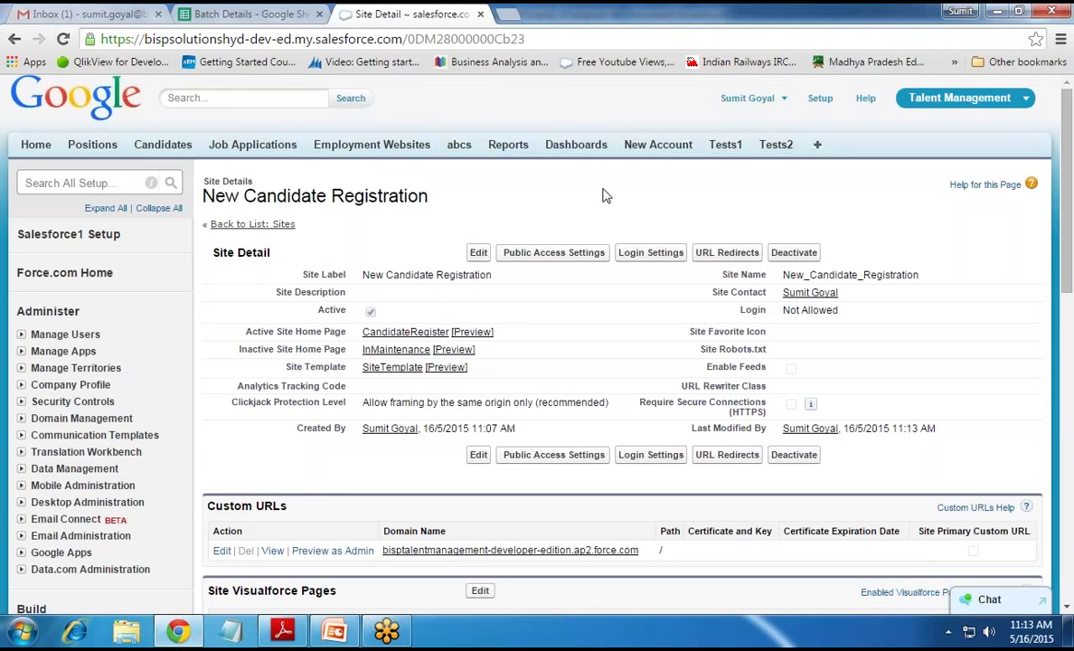
Edit the Site Visualforce Pages section of the New Candidate Registration site
scroll(604, 195, down, 4)
scroll(604, 196, up, 2)
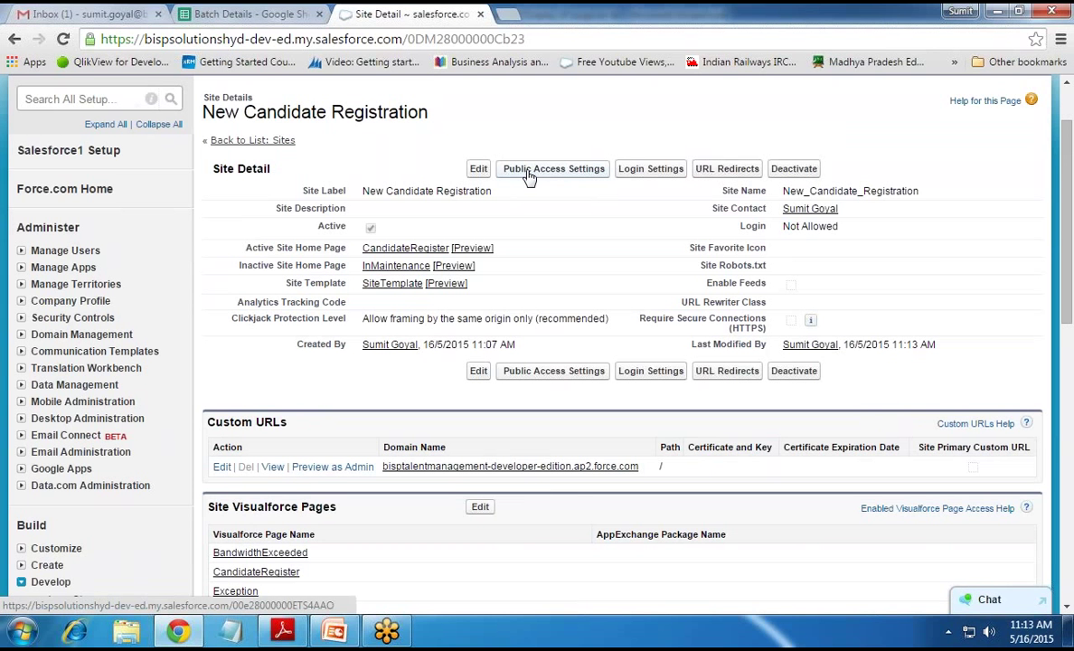
scroll(546, 275, down, 3)
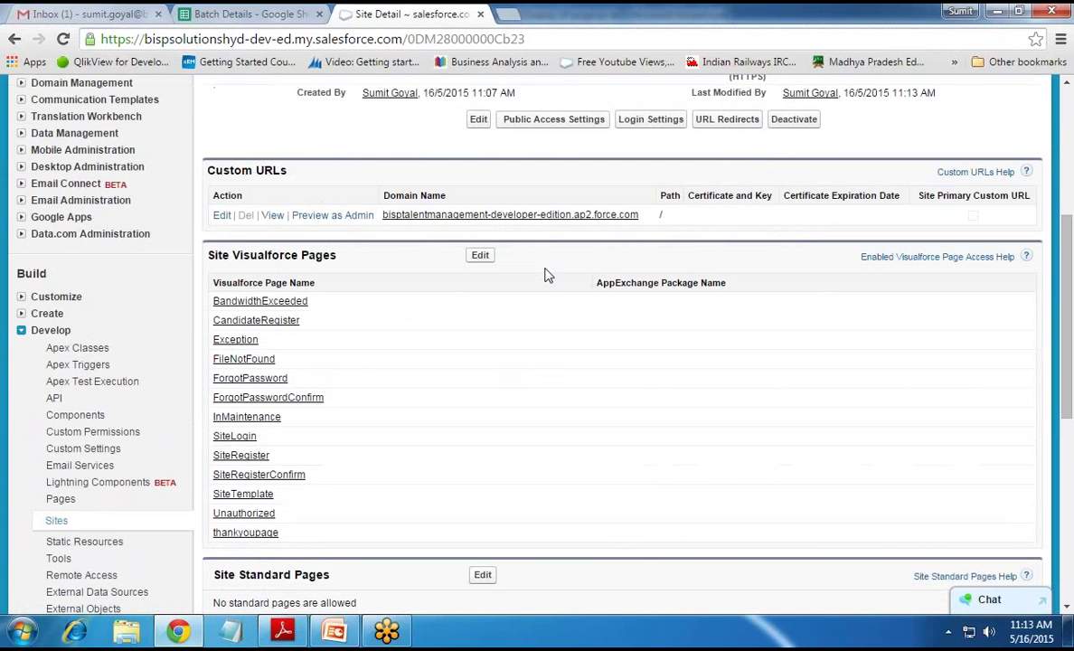
drag(207, 256, 376, 268)
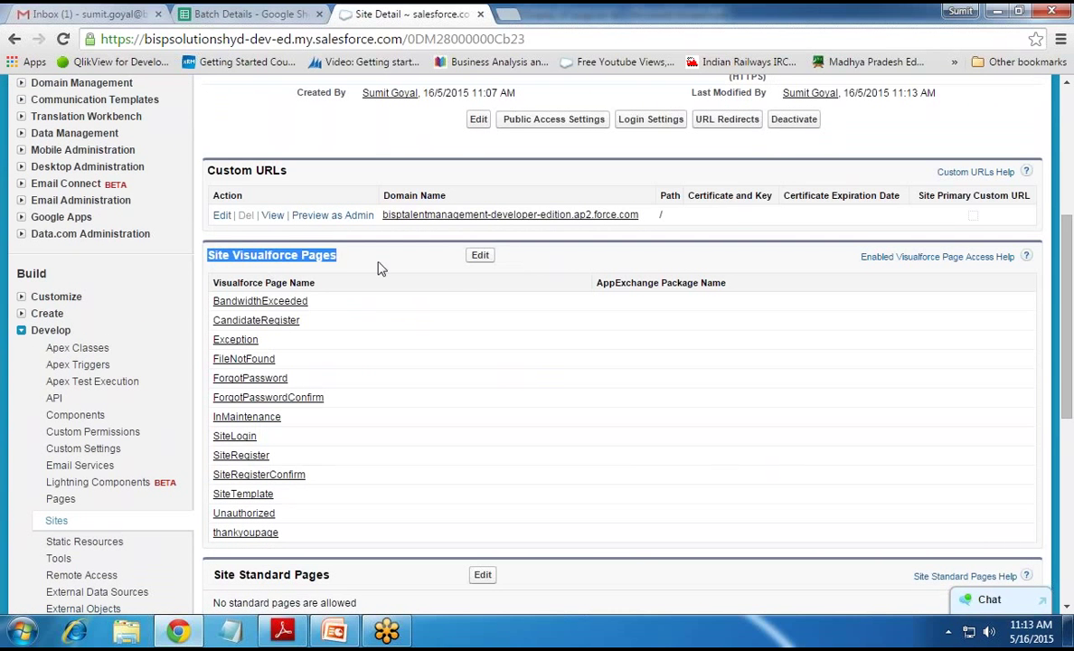
click(480, 258)
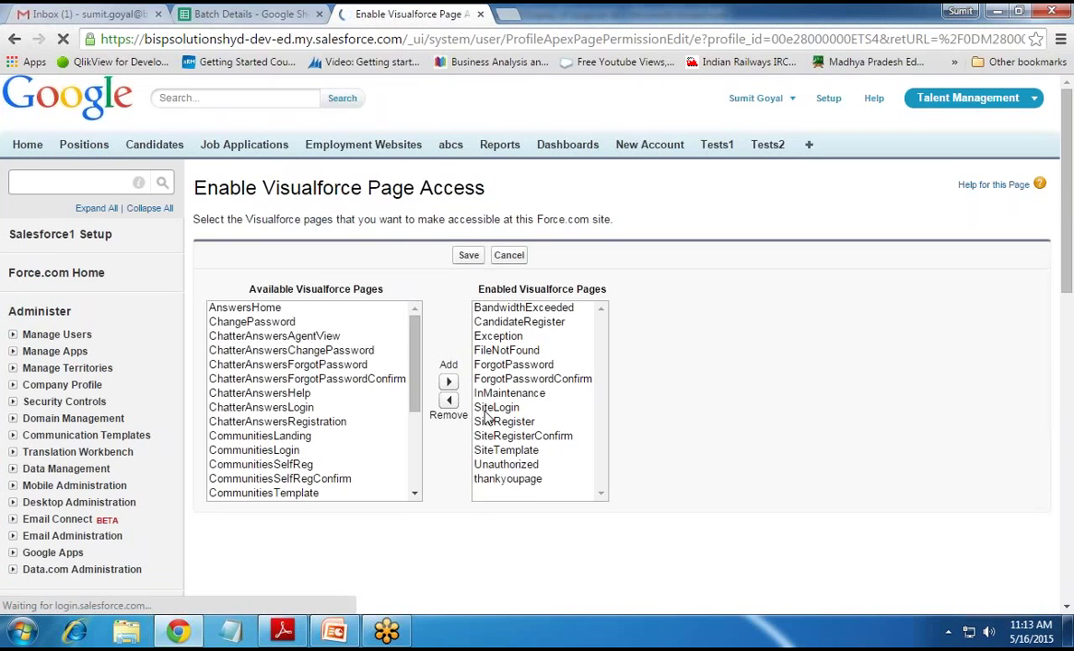
Confirm CandidateRegister and thankyoupage are enabled and save the page access
scroll(487, 414, down, 1)
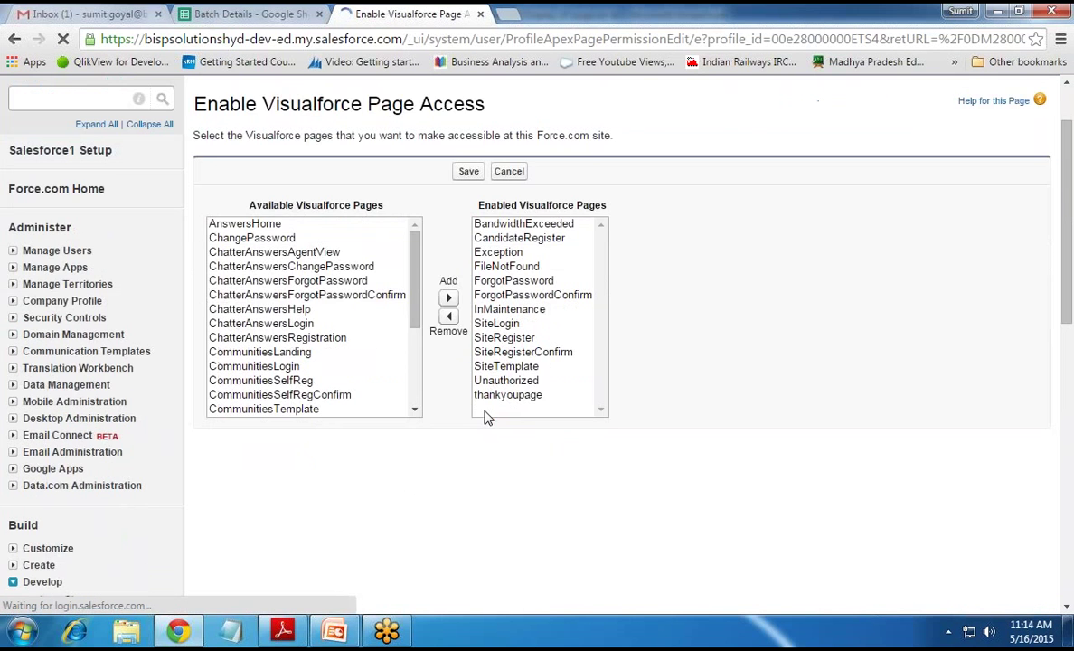
click(498, 239)
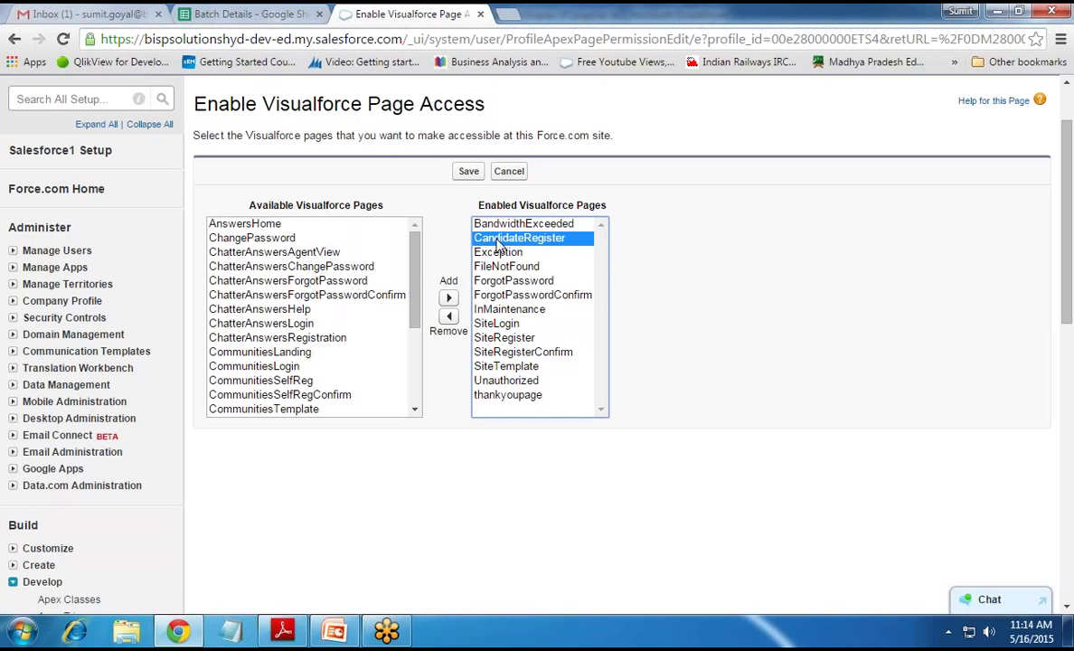
click(501, 397)
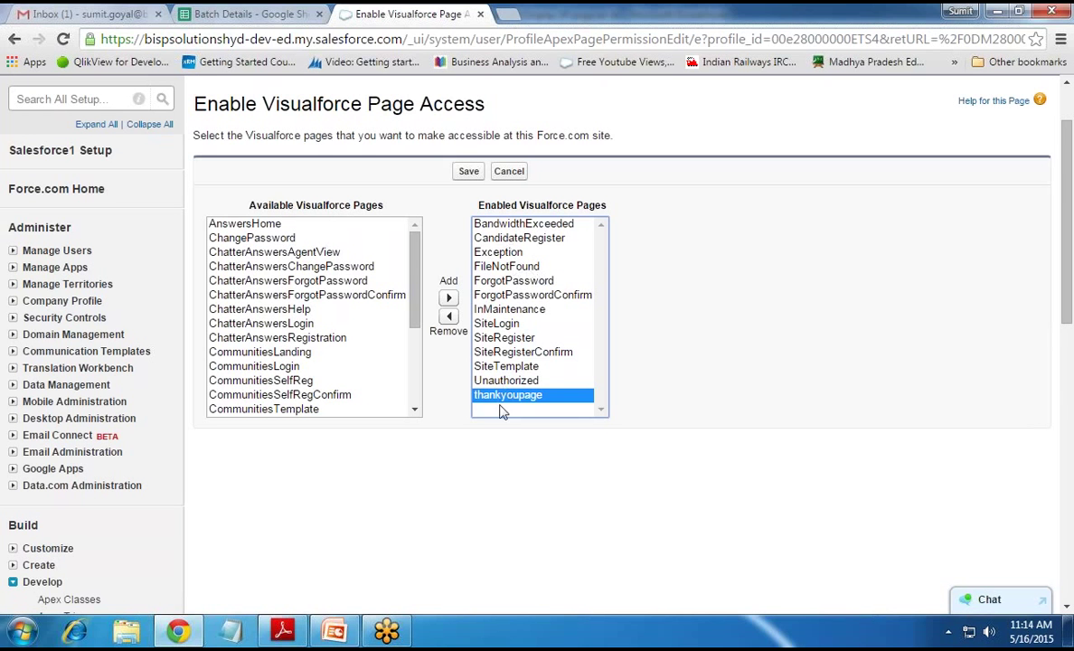
click(468, 171)
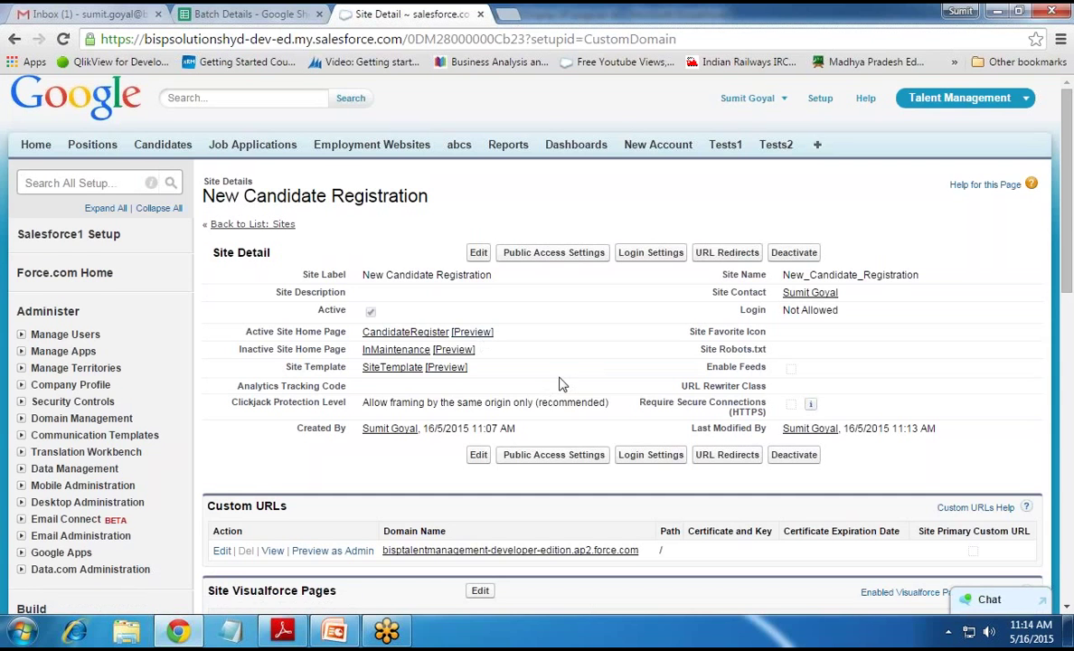
View bisptalentmanagement-developer-edition.ap2.force.com from Custom URLs in a new tab
scroll(559, 383, down, 4)
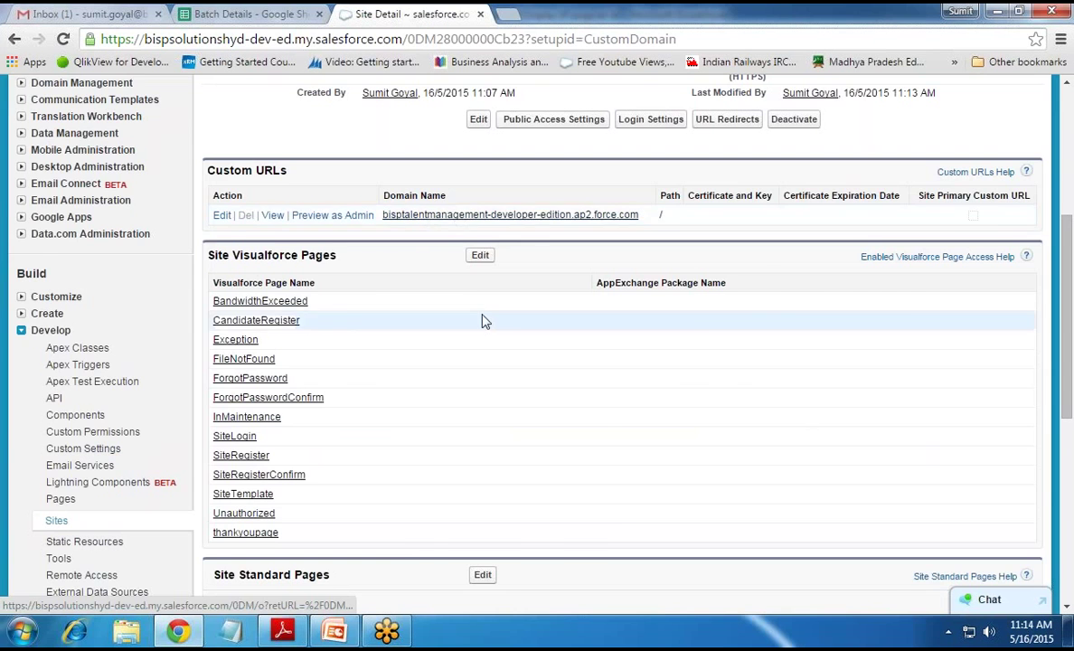
scroll(482, 319, up, 4)
scroll(438, 313, down, 3)
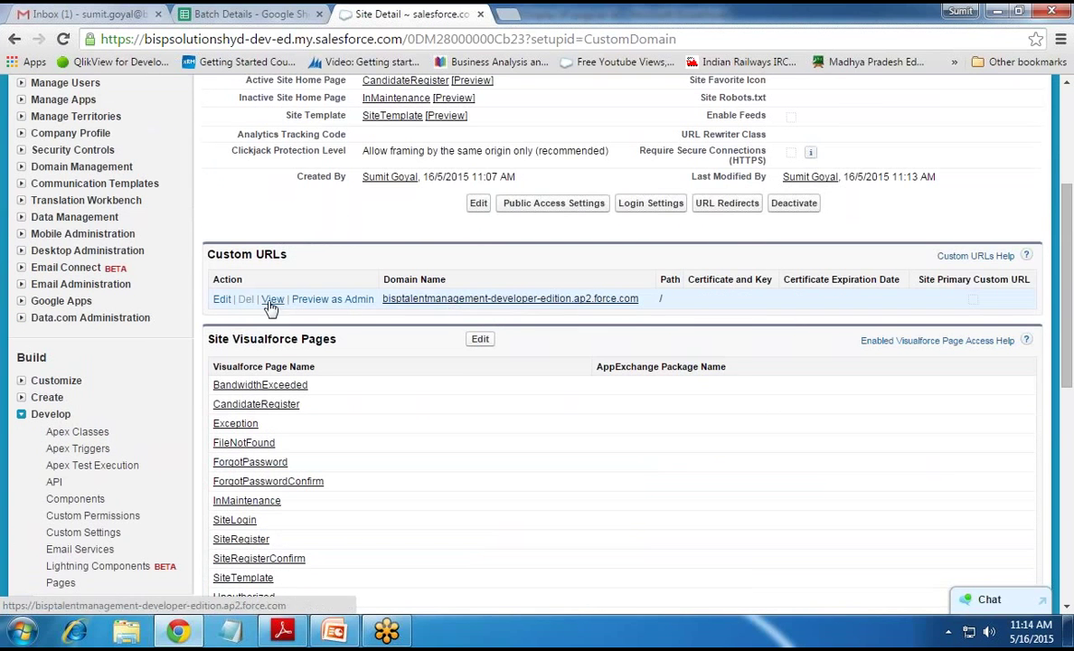
click(273, 299)
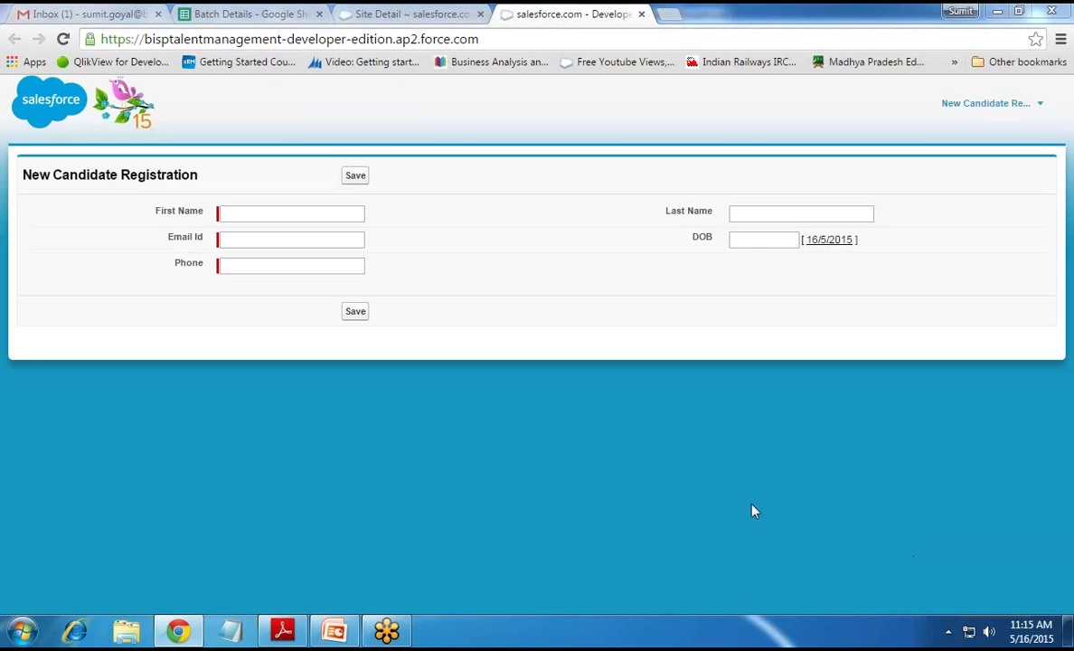
Enter the test candidate's first name, last name and e-mail address
drag(481, 40, 90, 36)
drag(499, 38, 88, 37)
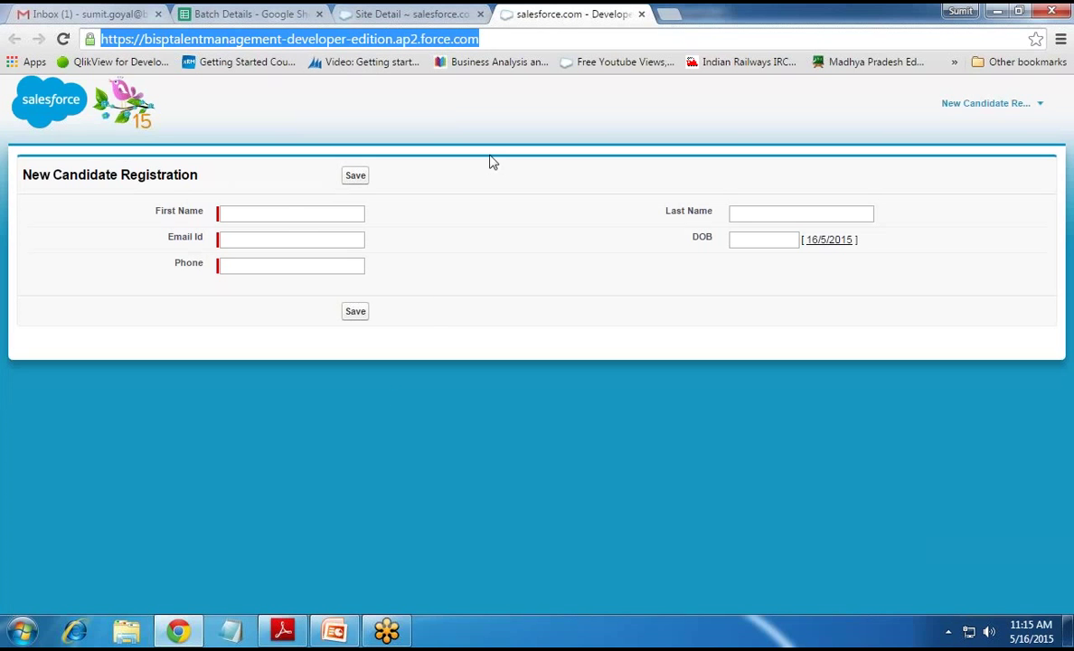
click(286, 212)
key(Tab)
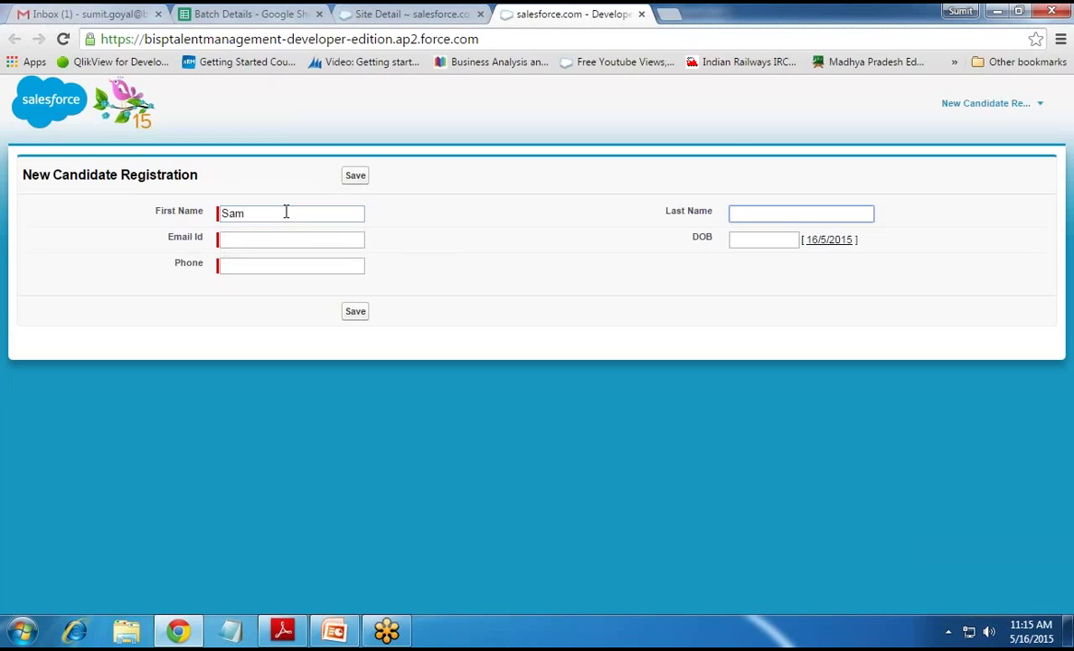
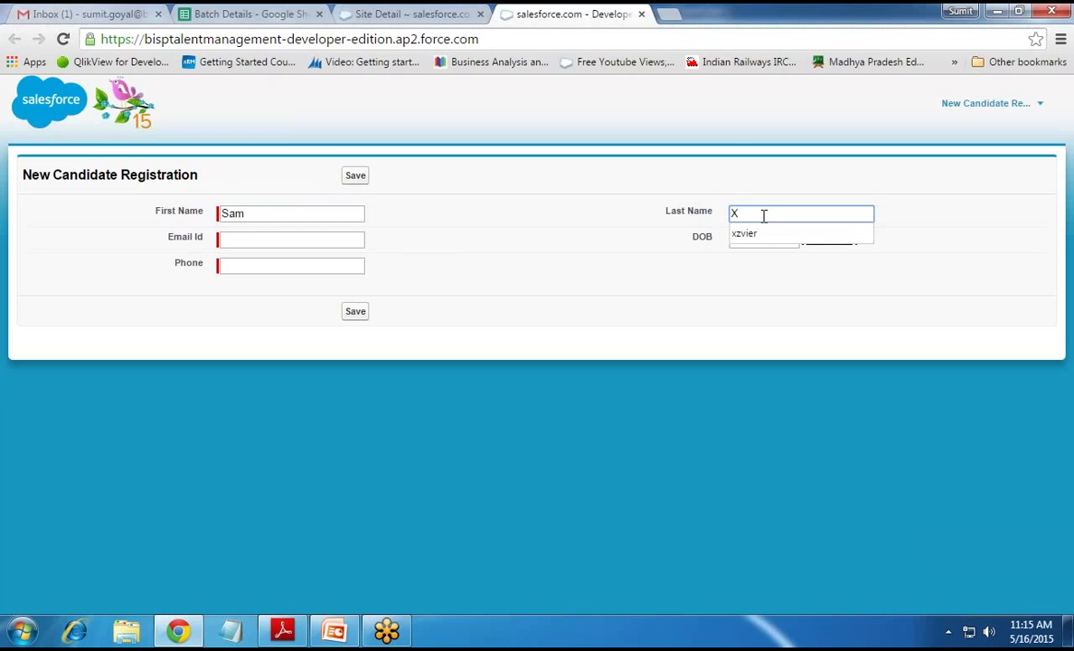
click(272, 238)
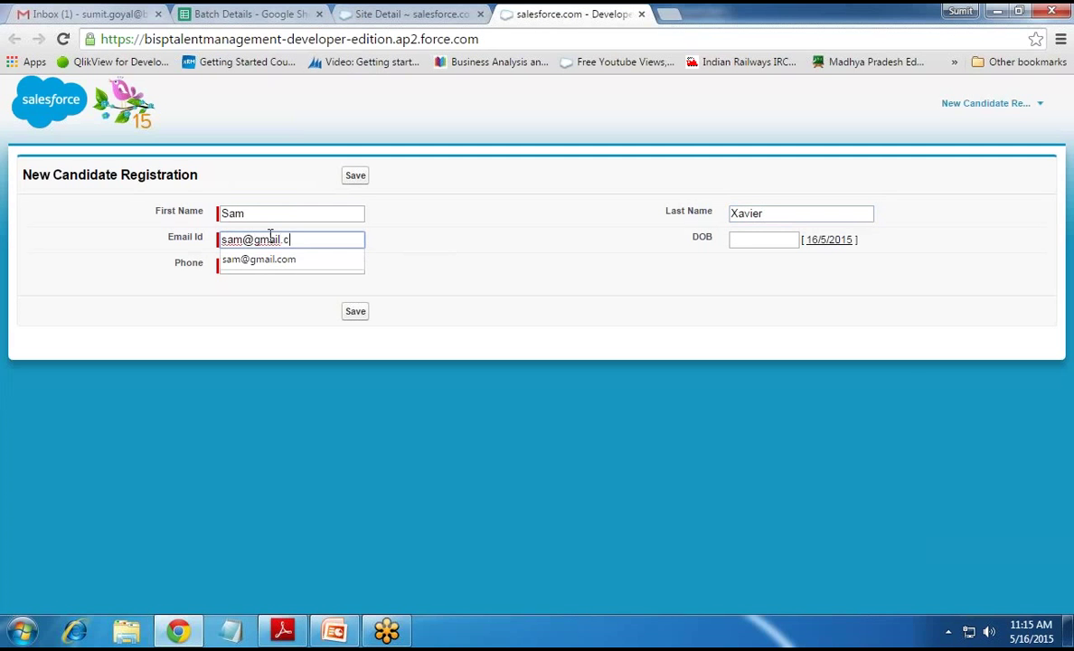
click(740, 241)
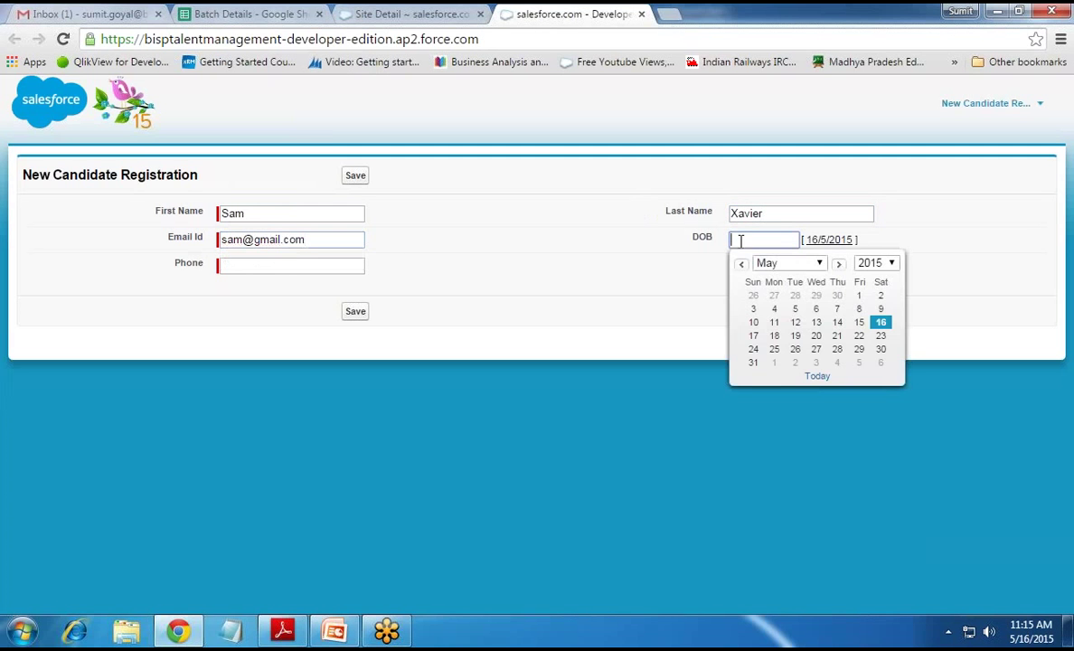
click(774, 322)
key(BackSpace)
key(BackSpace)
text(1980)
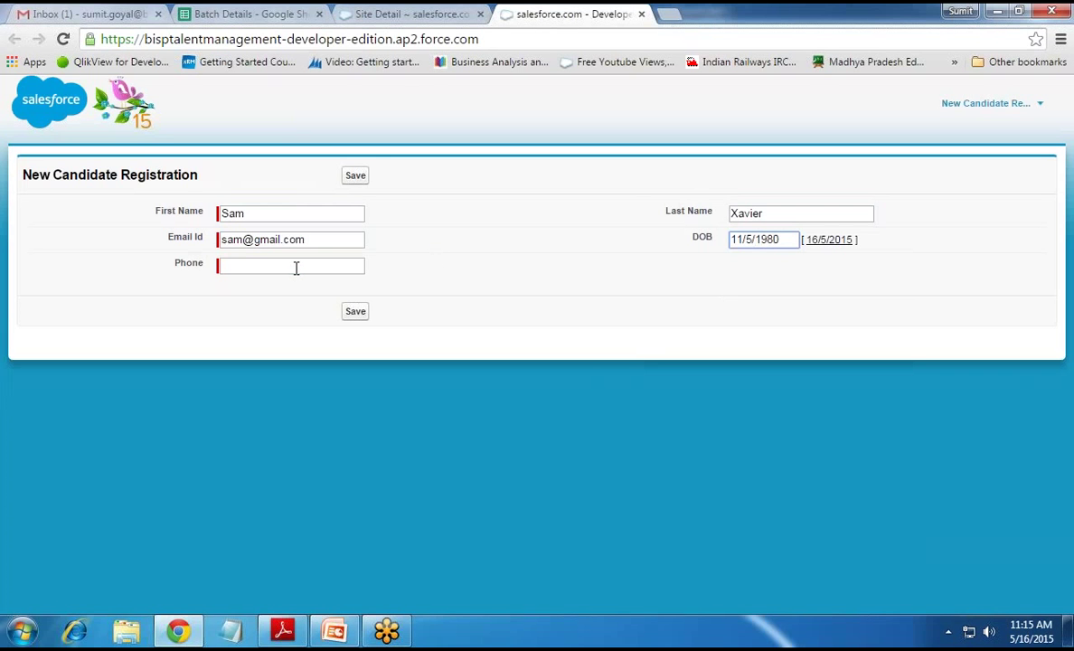
click(296, 266)
text(22330055)
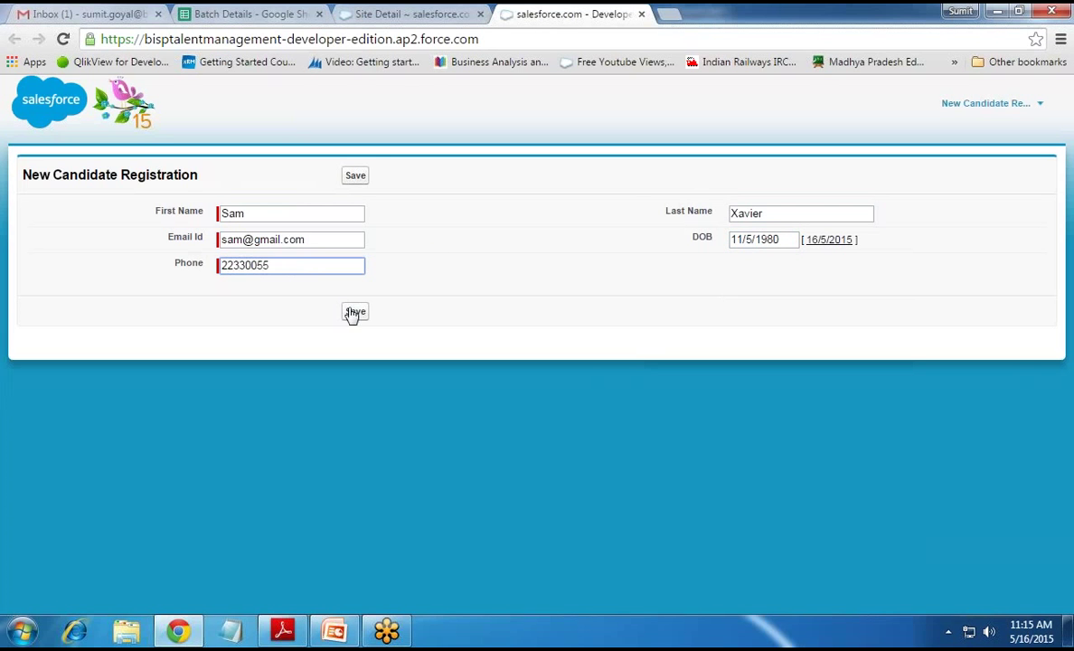
click(356, 312)
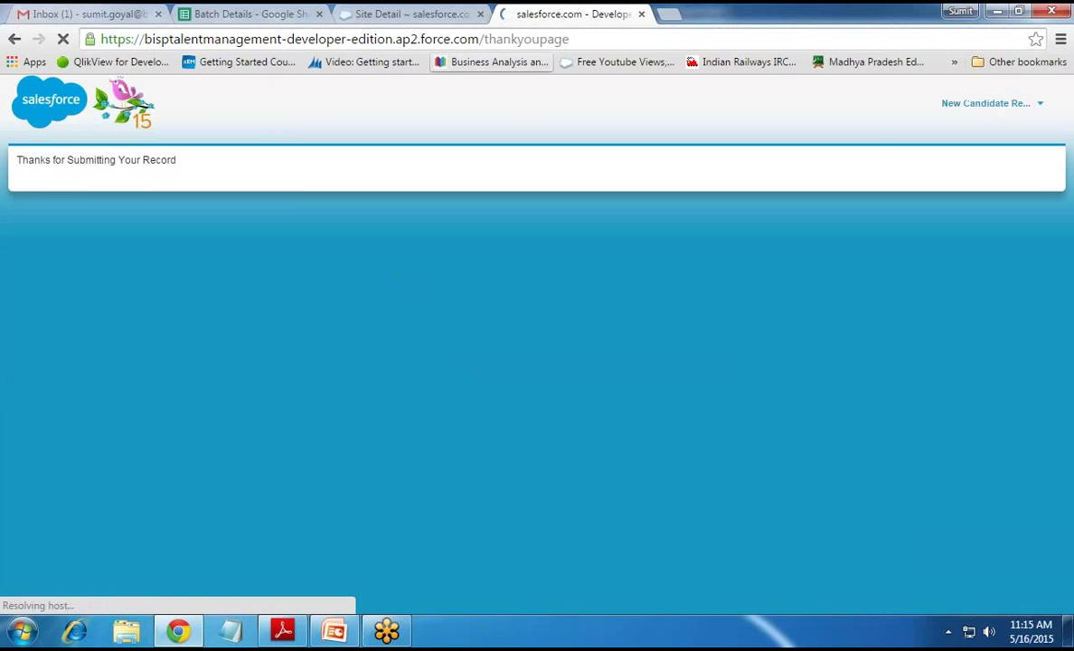
Highlight the thankyoupage address and the 'Thanks for Submitting Your Record' message
drag(486, 39, 485, 39)
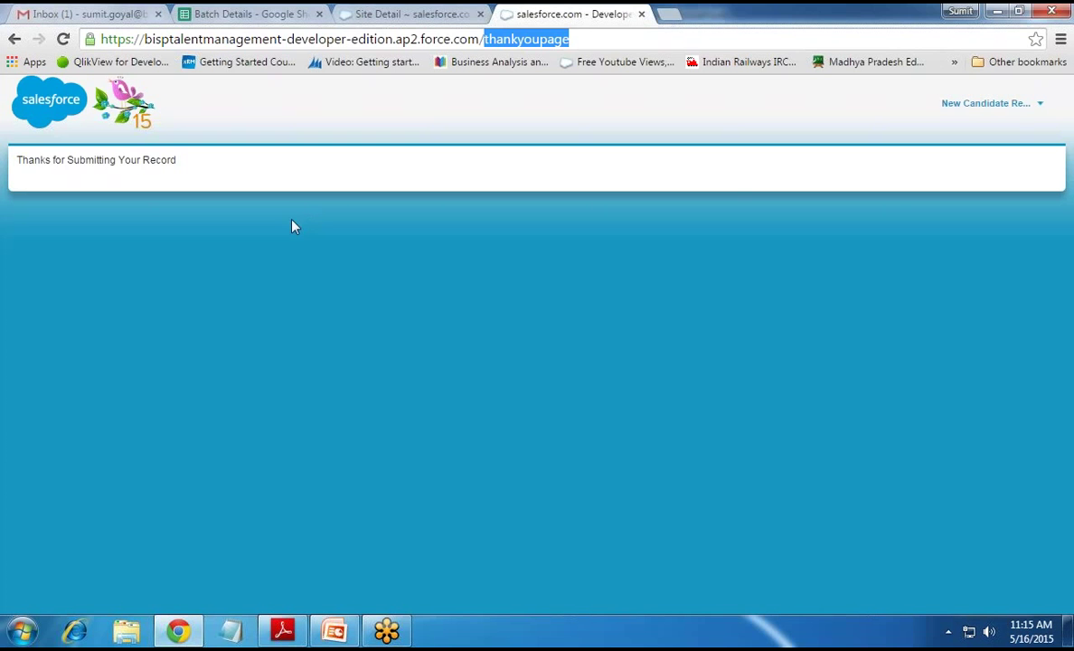
drag(20, 160, 158, 162)
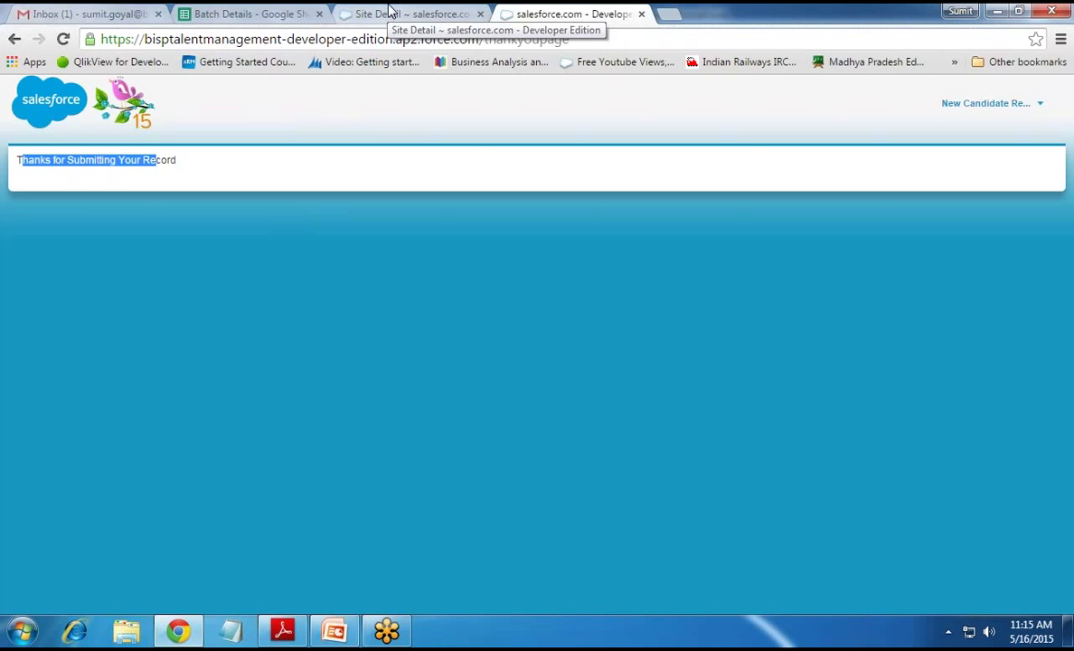
From the site detail page, open the Candidates list in a new tab and show all candidates
click(390, 13)
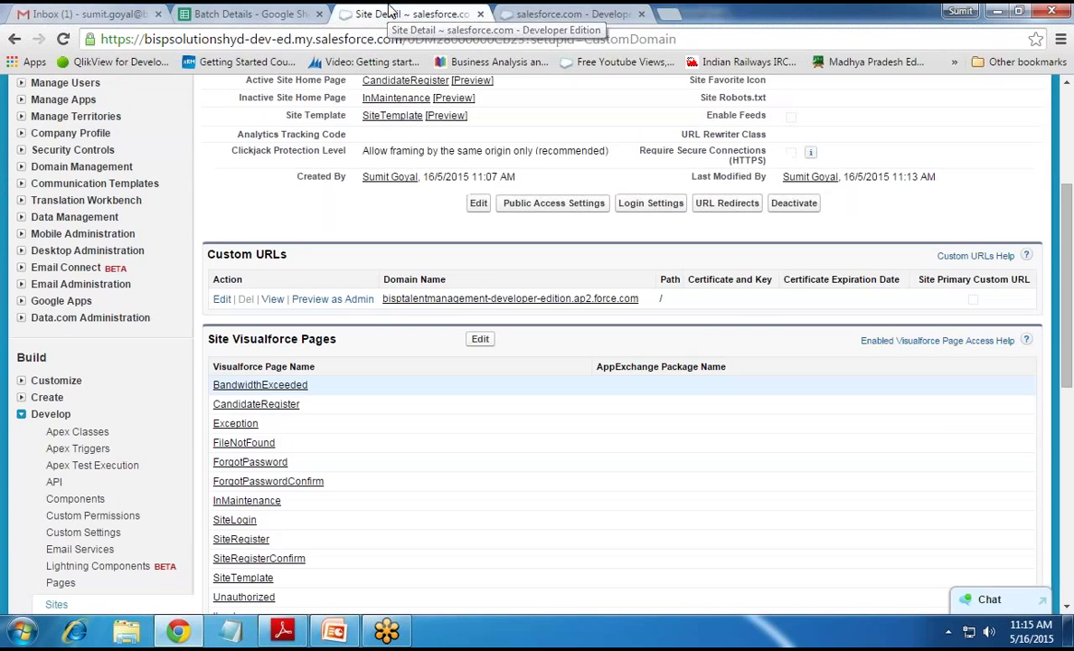
scroll(156, 149, up, 4)
right_click(156, 147)
click(181, 159)
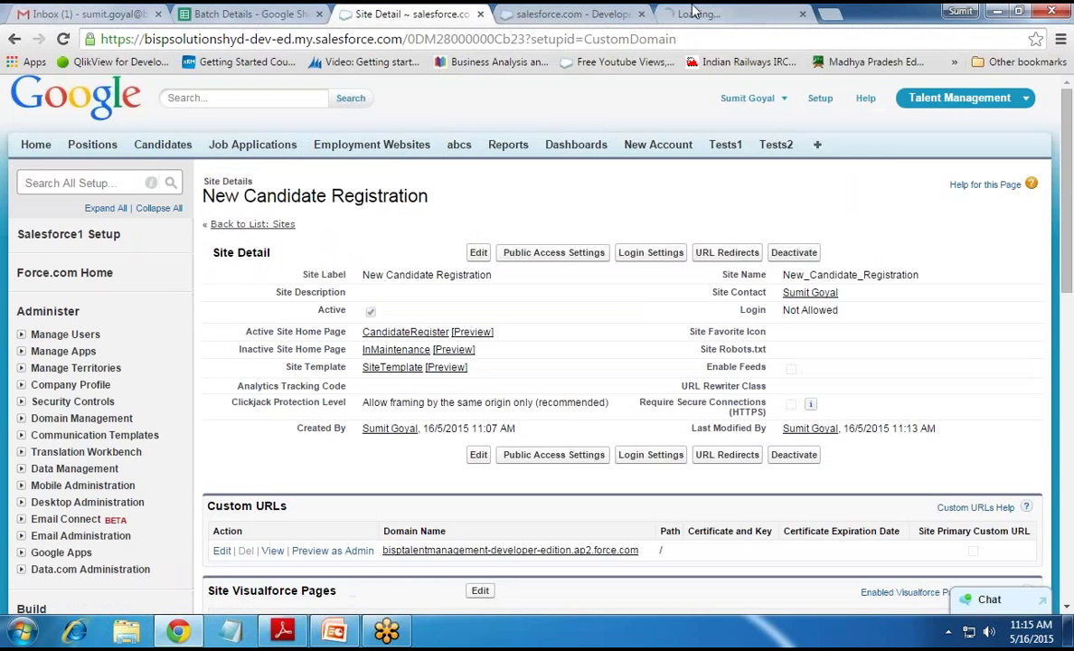
key(ctrl+Tab)
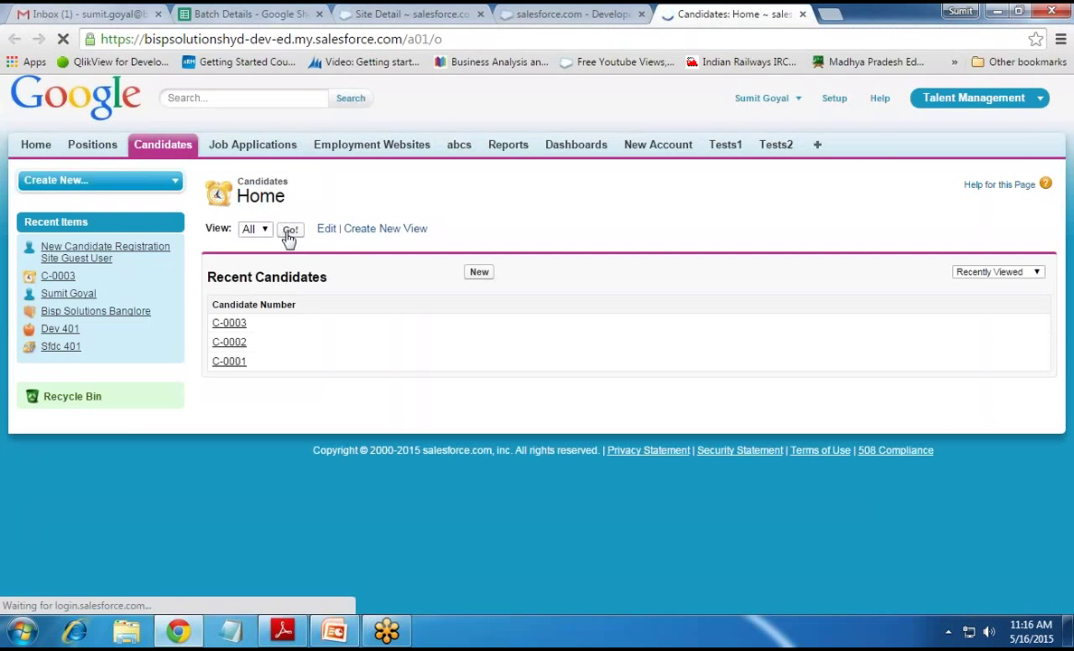
click(289, 231)
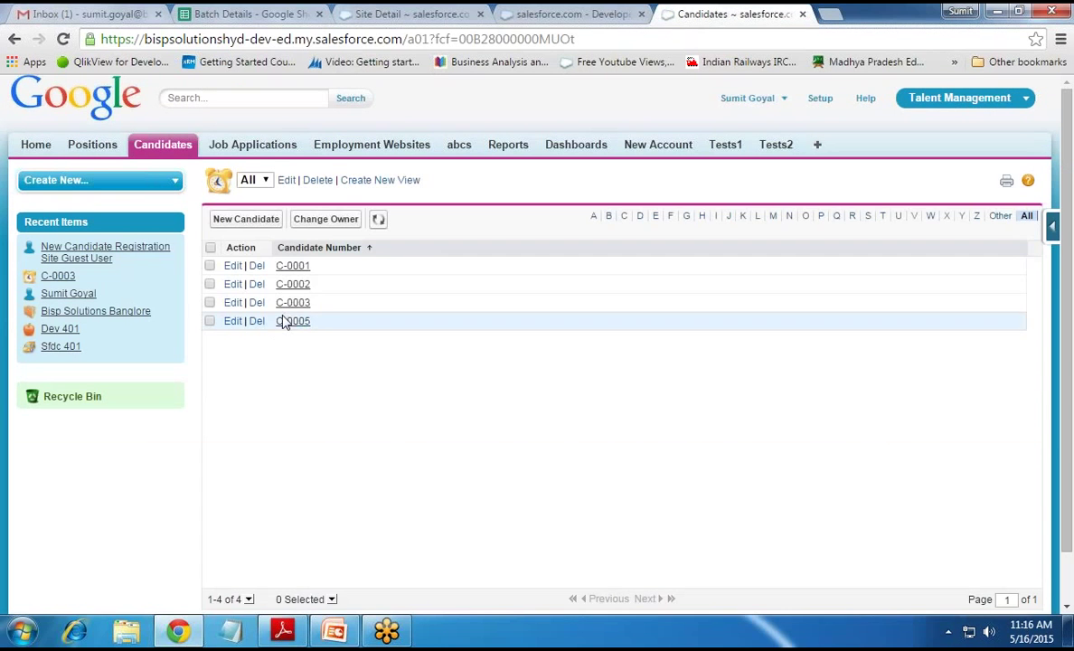
Open candidate C-0005 and check its submitted name, DOB and phone, then return to the site detail page
click(301, 325)
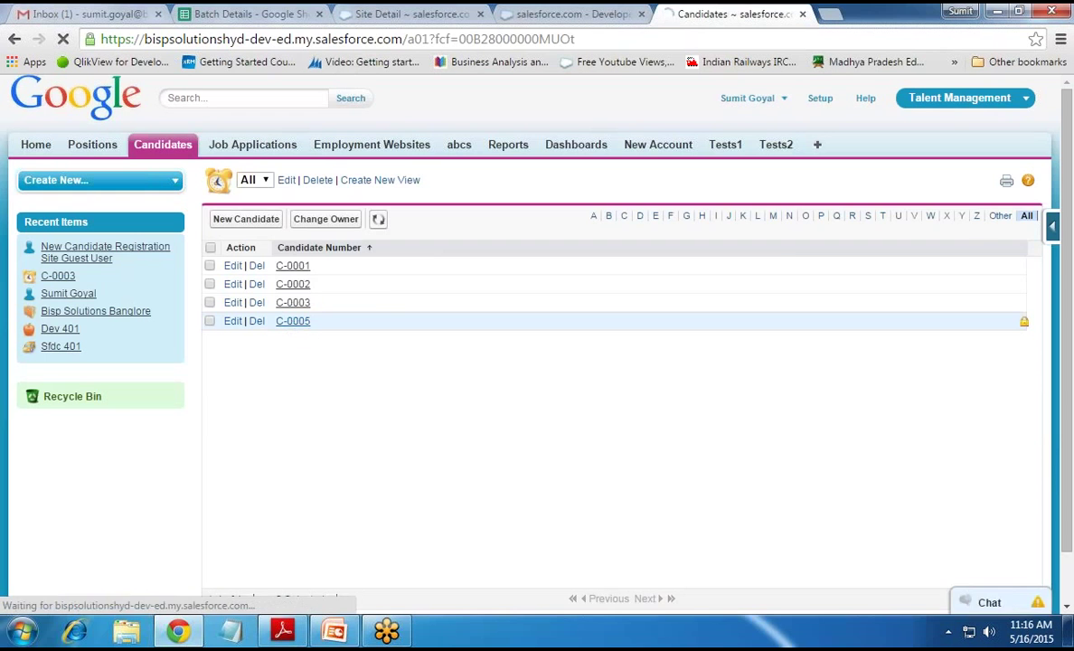
drag(364, 321, 414, 374)
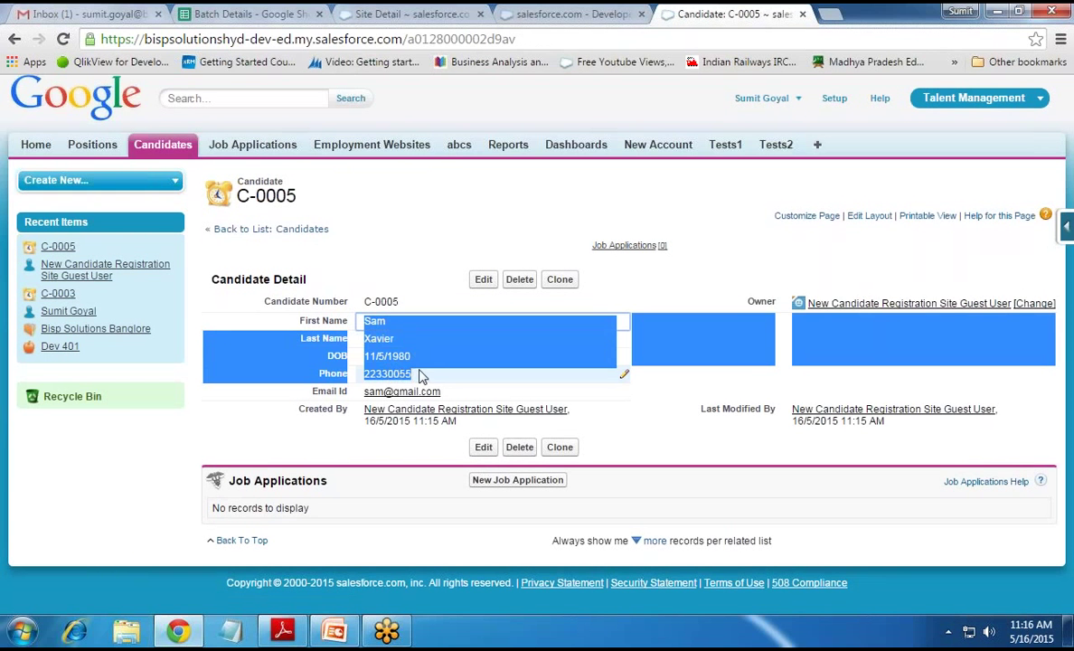
click(411, 14)
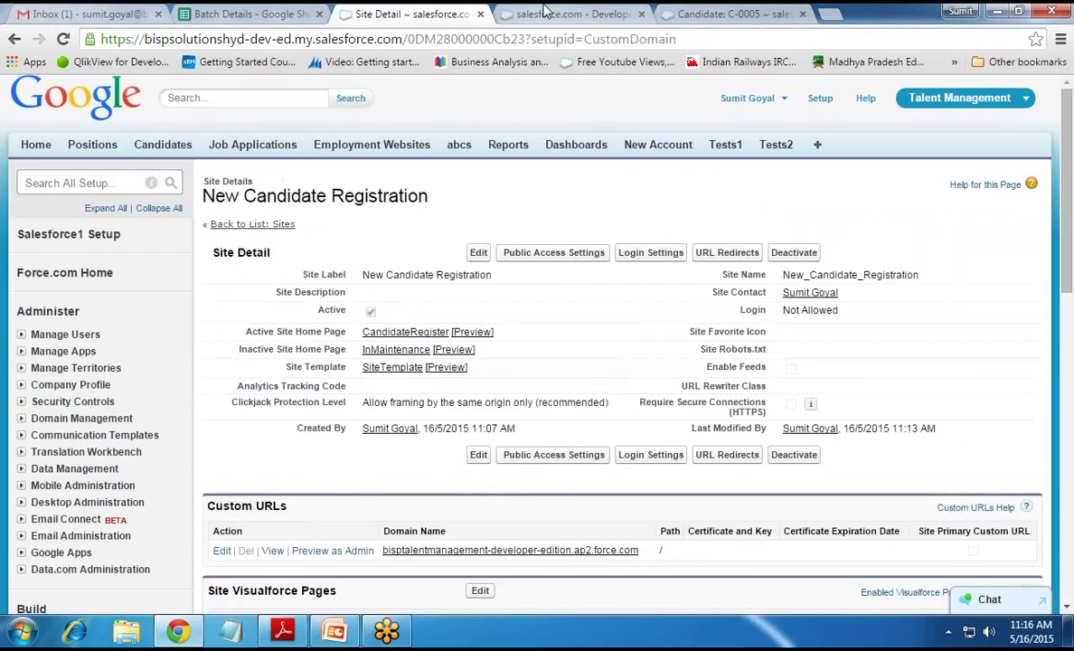
Glance at the thank-you page again, then select the custom domain URL on the site detail page
click(543, 13)
click(398, 13)
scroll(398, 181, down, 2)
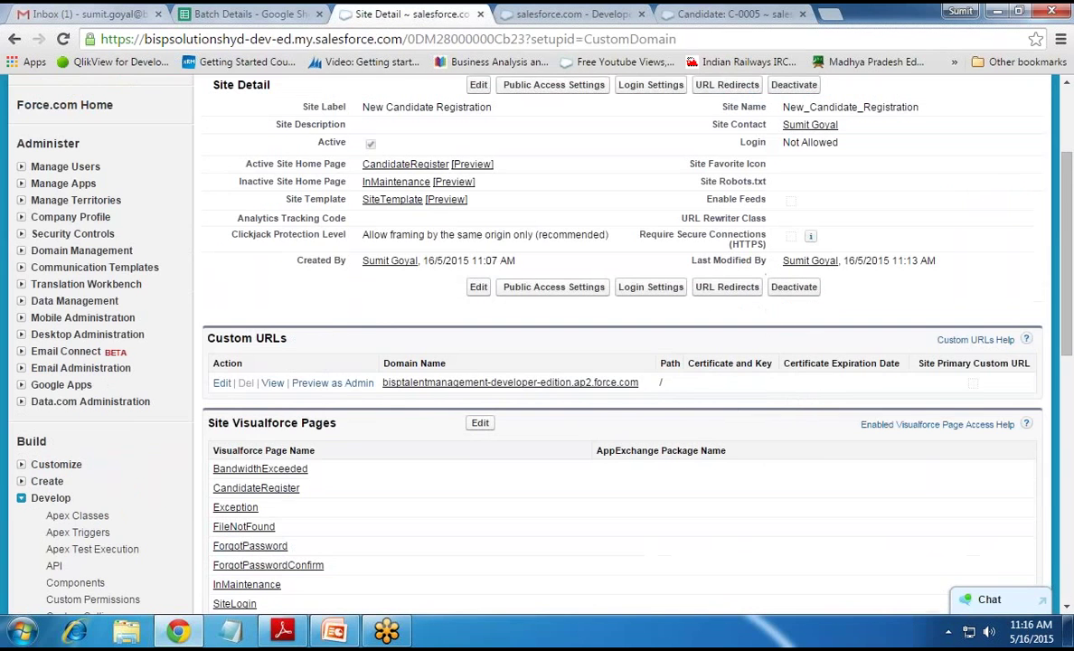
drag(638, 382, 382, 384)
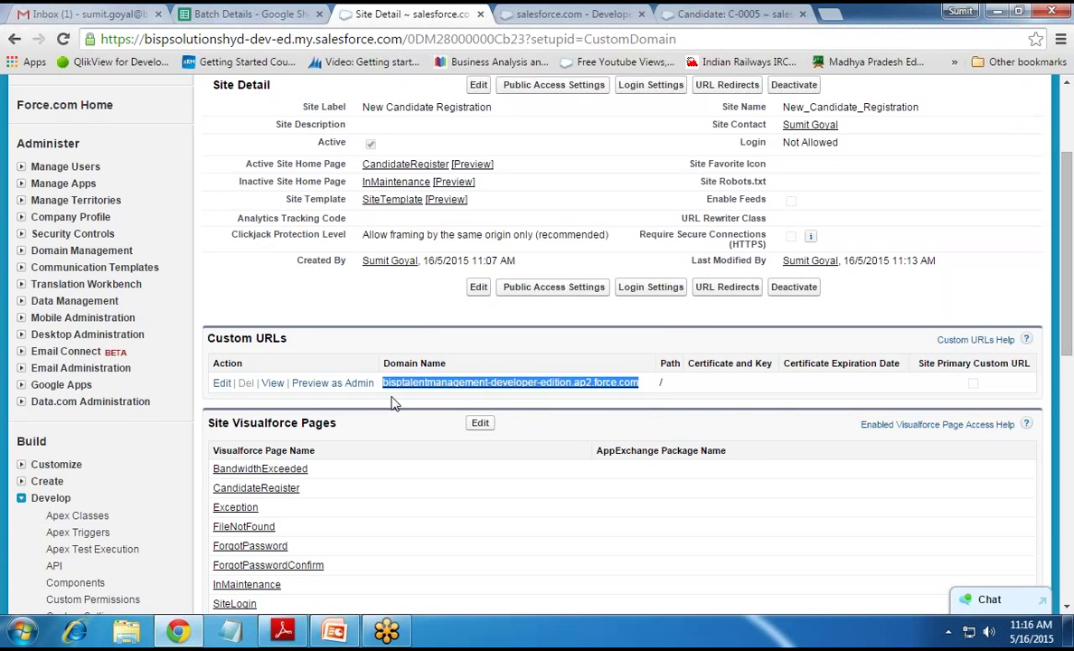
scroll(392, 403, up, 2)
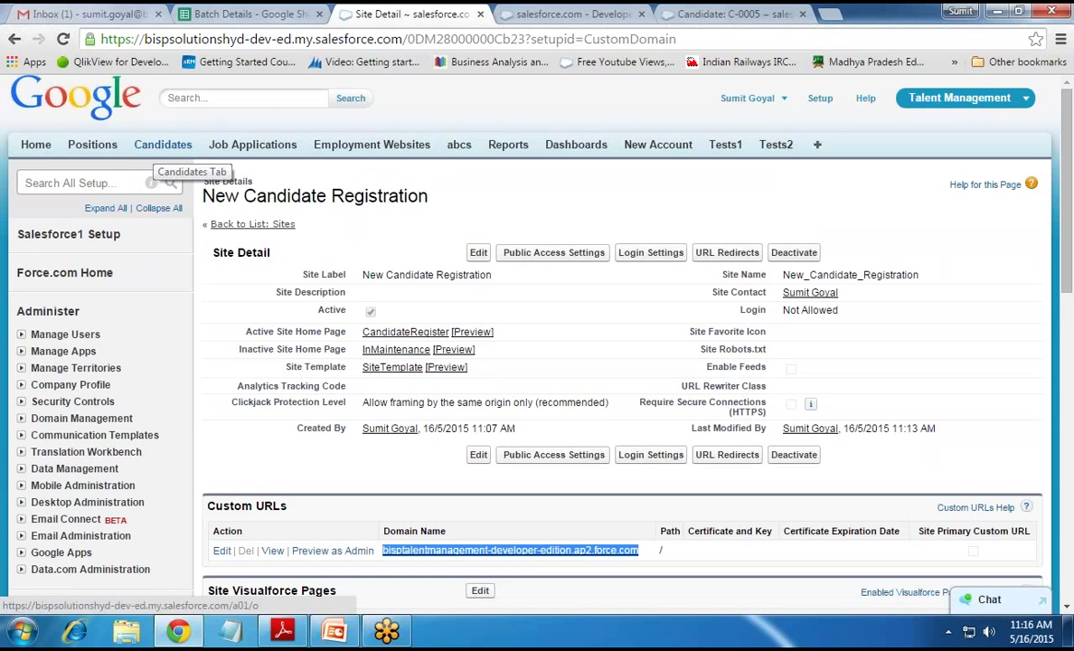
Present the PowerPoint deck's Q&A slide (slide 2) as a full-screen slide show
click(336, 633)
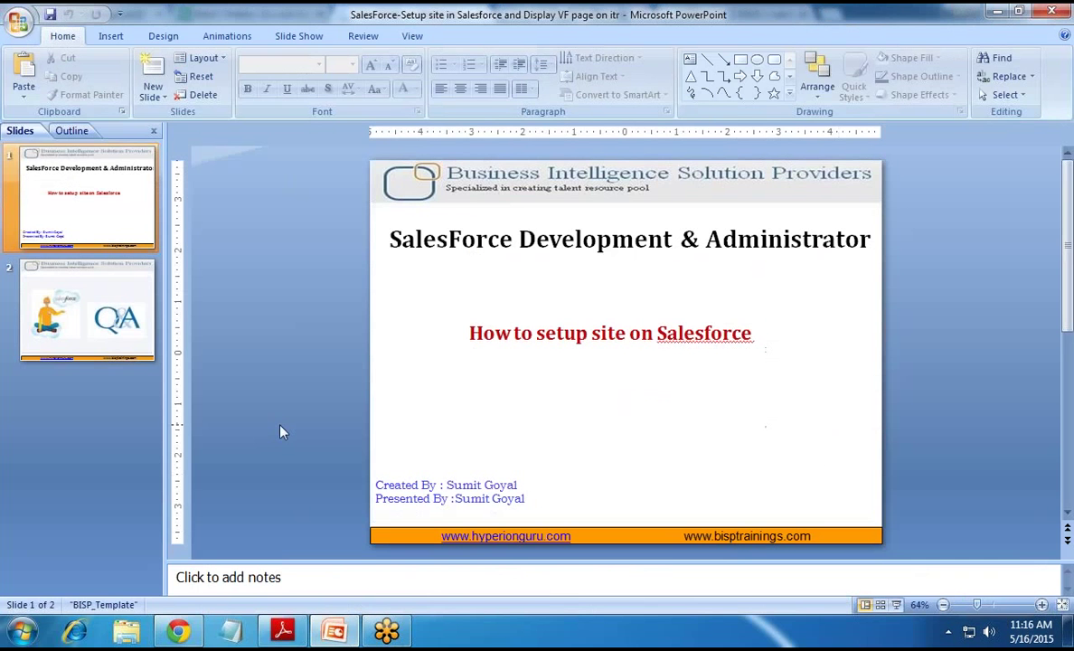
click(73, 289)
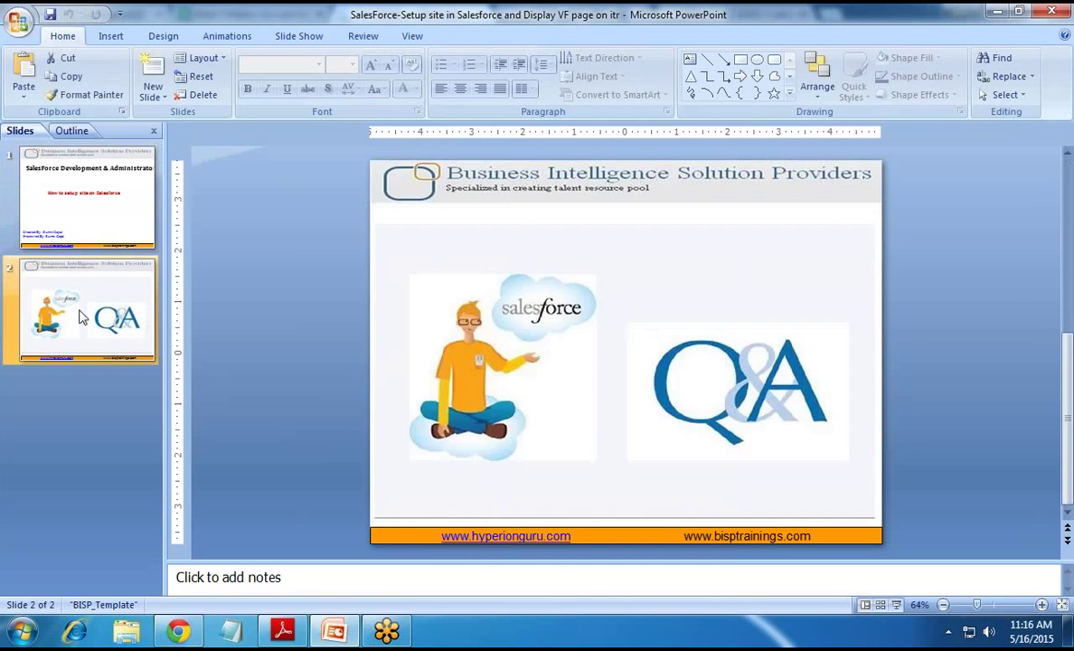
key(shift+F5)
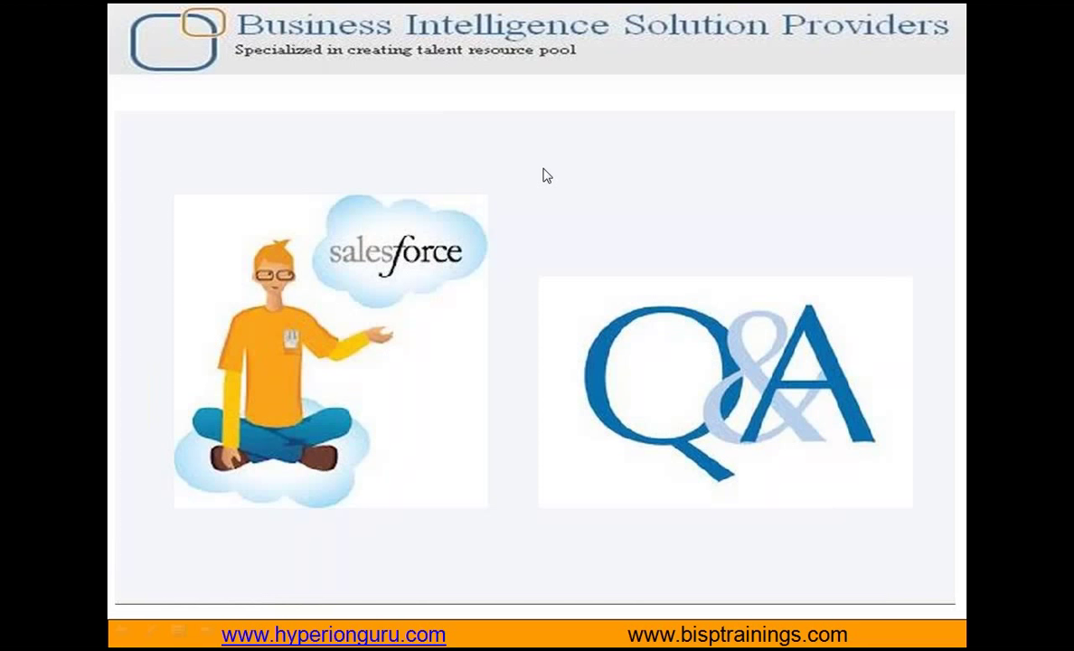